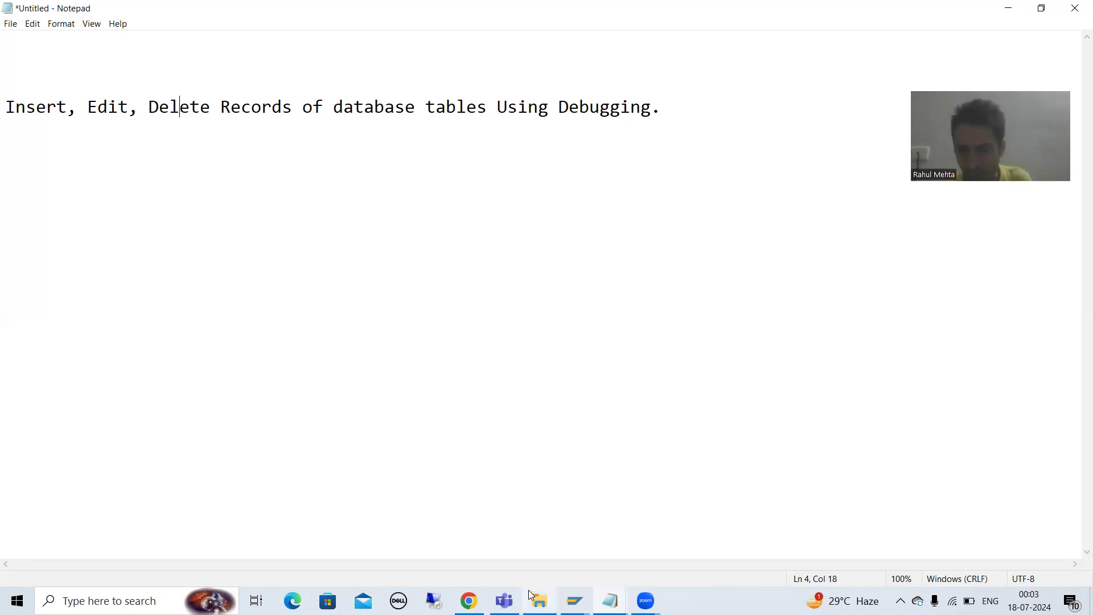
- Switch to SAP and examine the Date of Joining field on the Employee Details selection screen
left_click(575, 601)
left_click(699, 550)
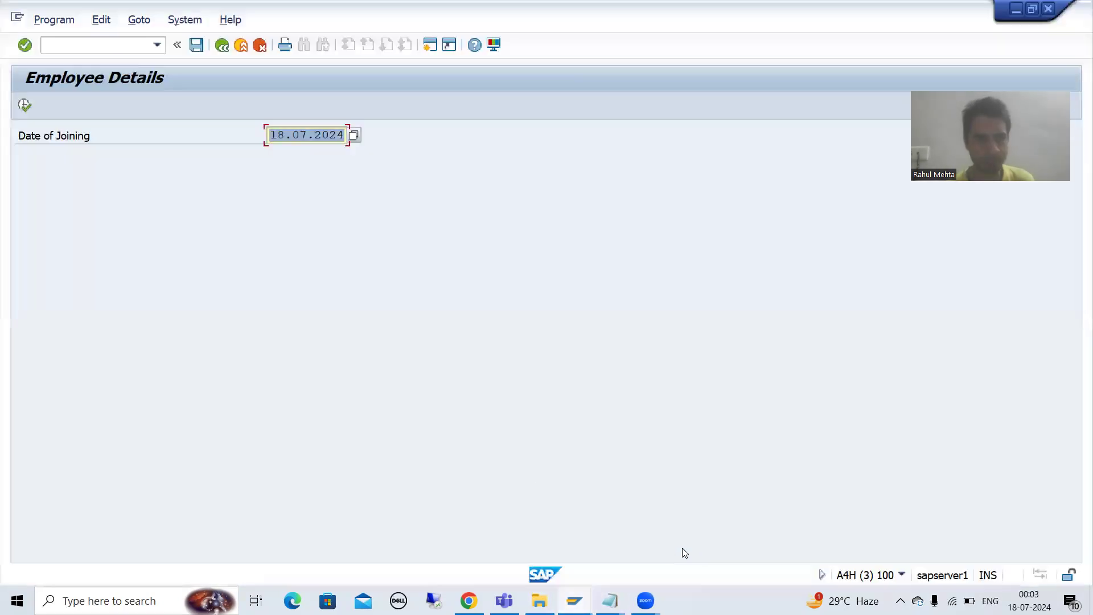
left_click(277, 139)
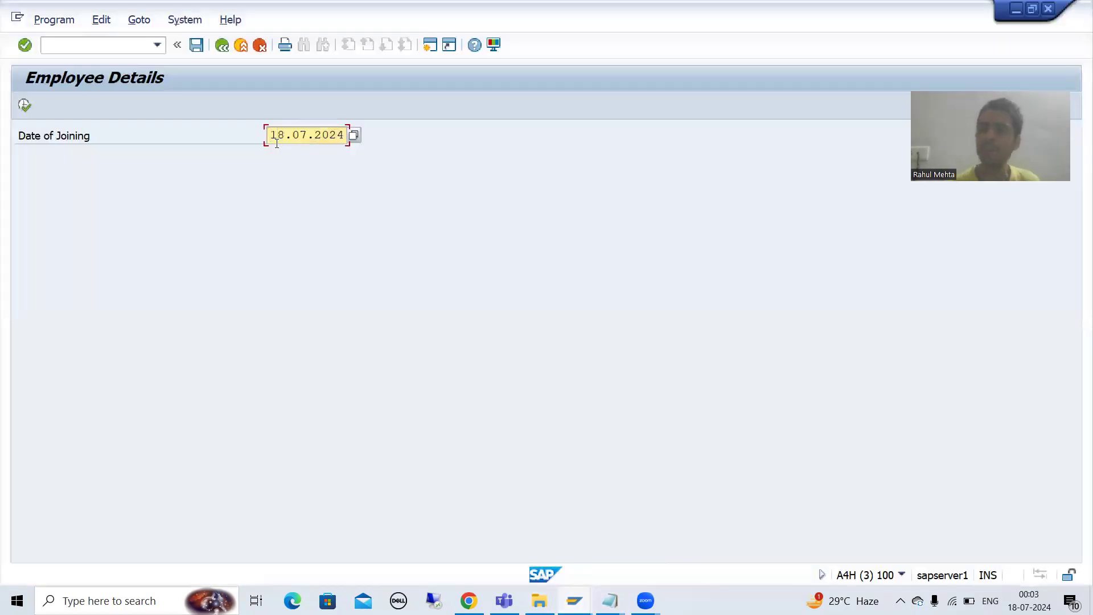
left_click_drag(94, 139, 17, 140)
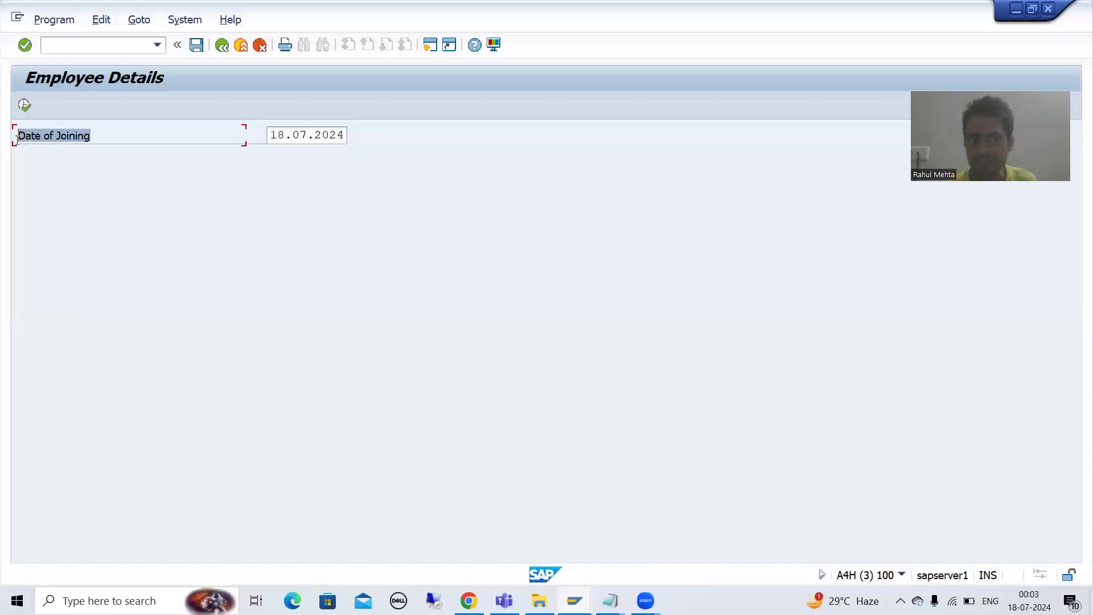
left_click(17, 139)
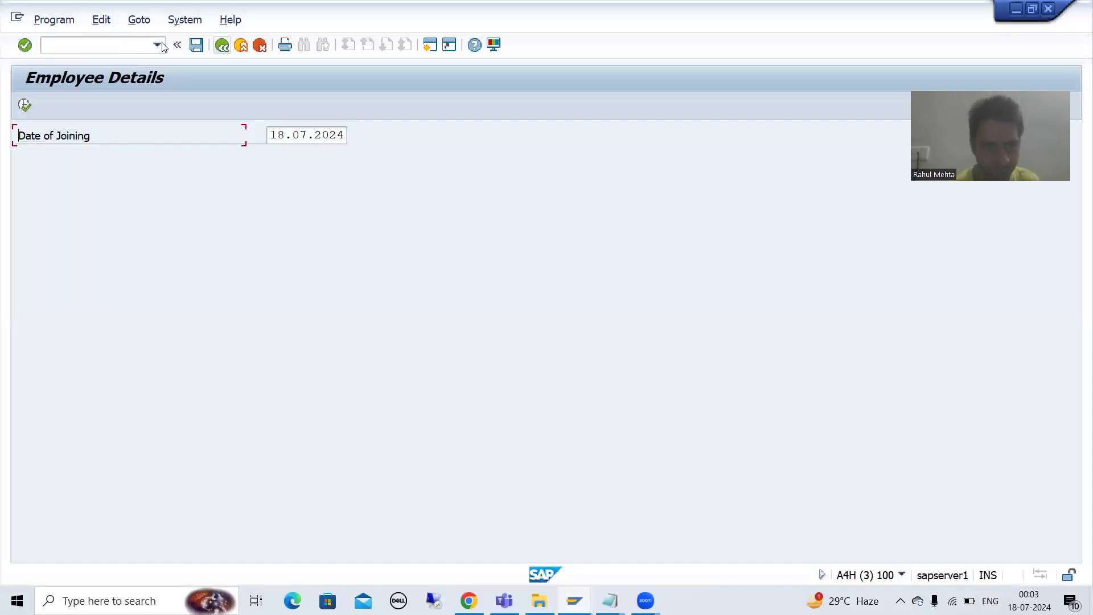
- Return to the source code of report ZEMPLOYEE_DETAILS and examine the ztemployee table in its SELECT statement
key("F3")
left_click(167, 296)
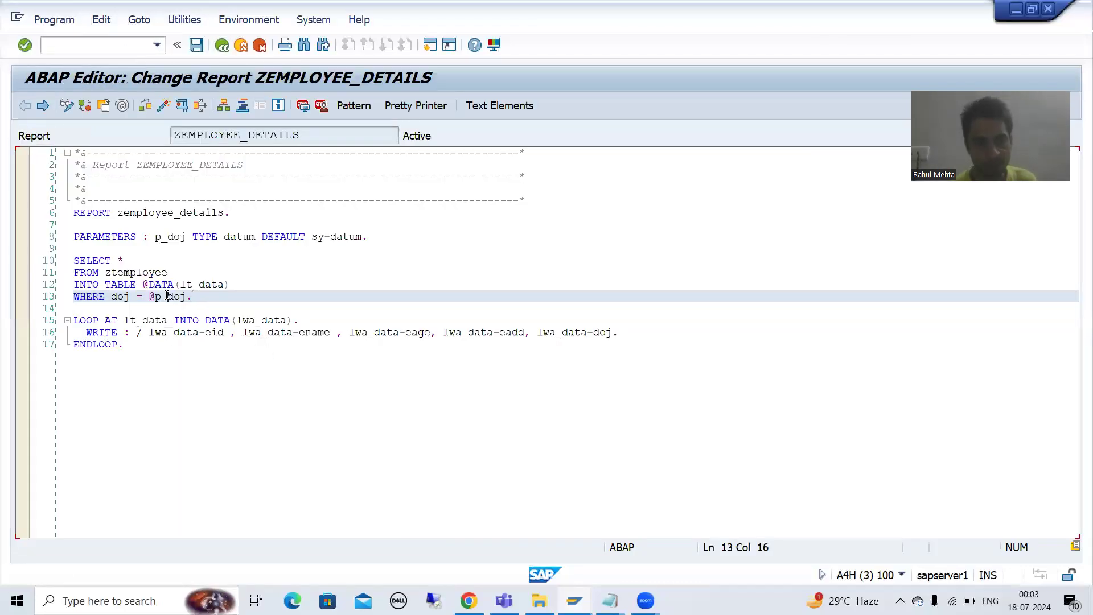
left_click_drag(105, 272, 168, 273)
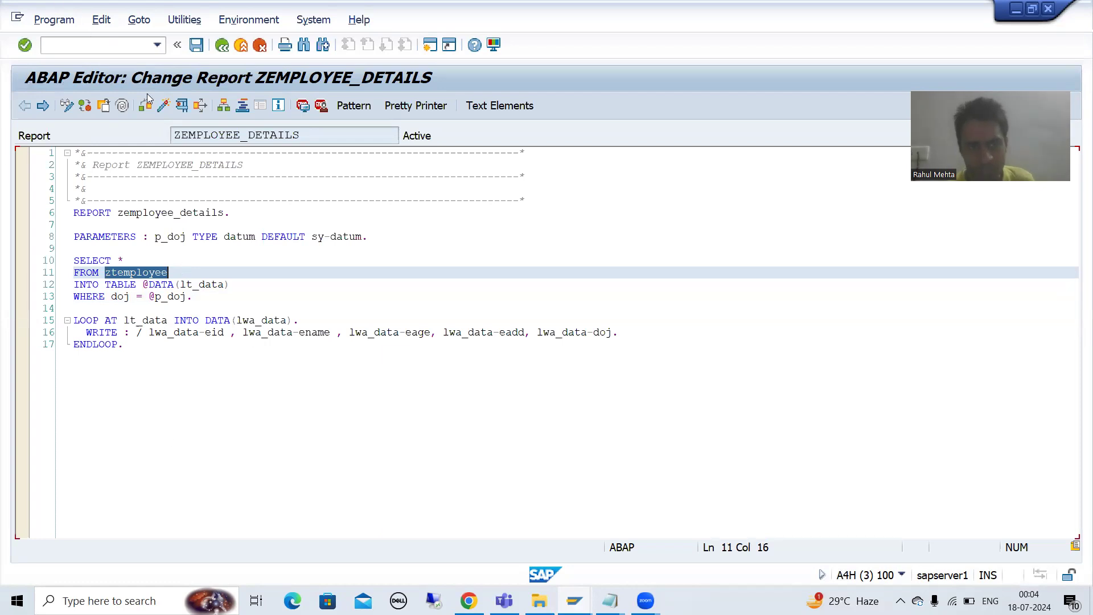
- Run the ZEMPLOYEE_DETAILS report for the date of joining 18.07.2024
left_click(184, 107)
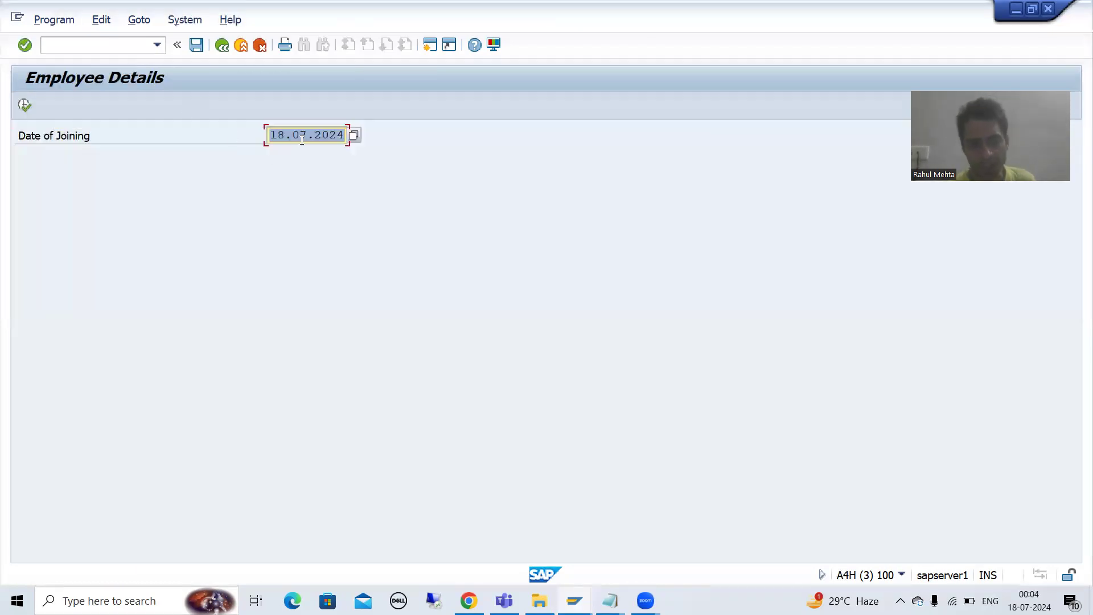
left_click(303, 138)
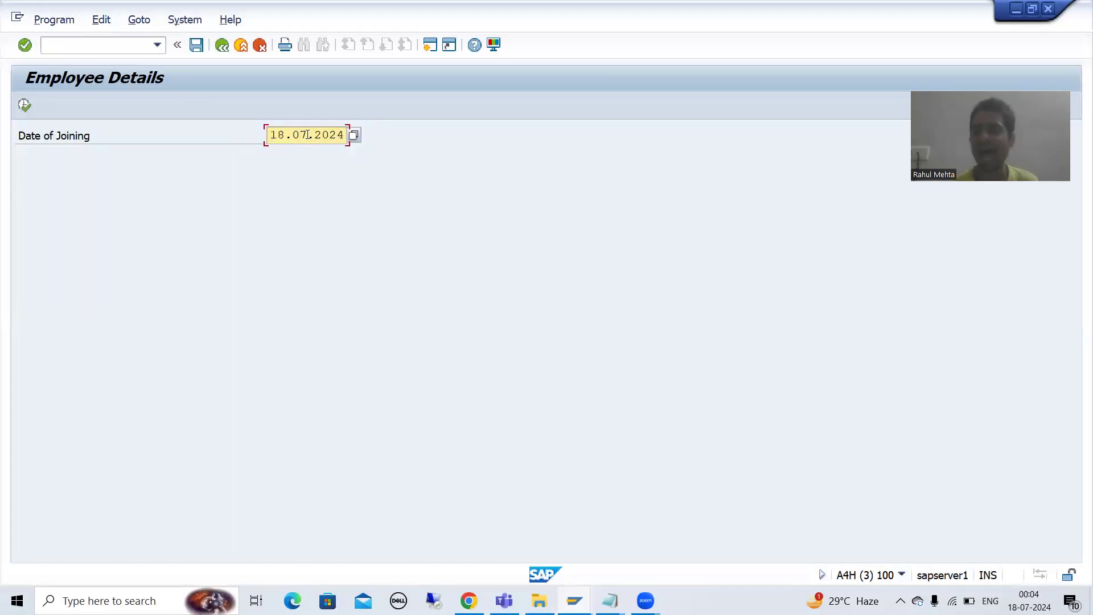
left_click(23, 108)
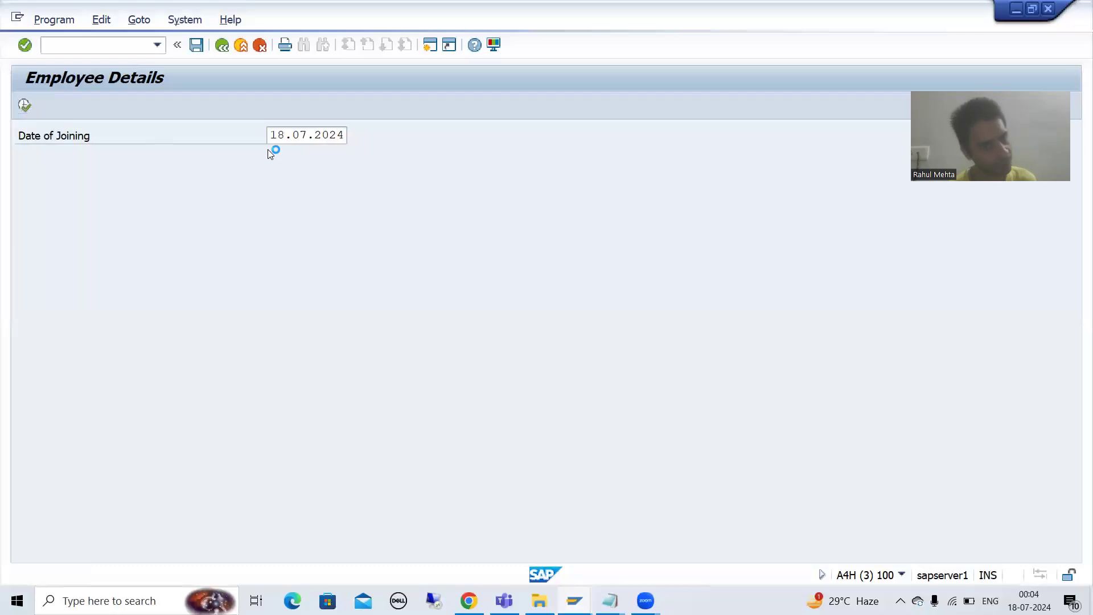
left_click(308, 135)
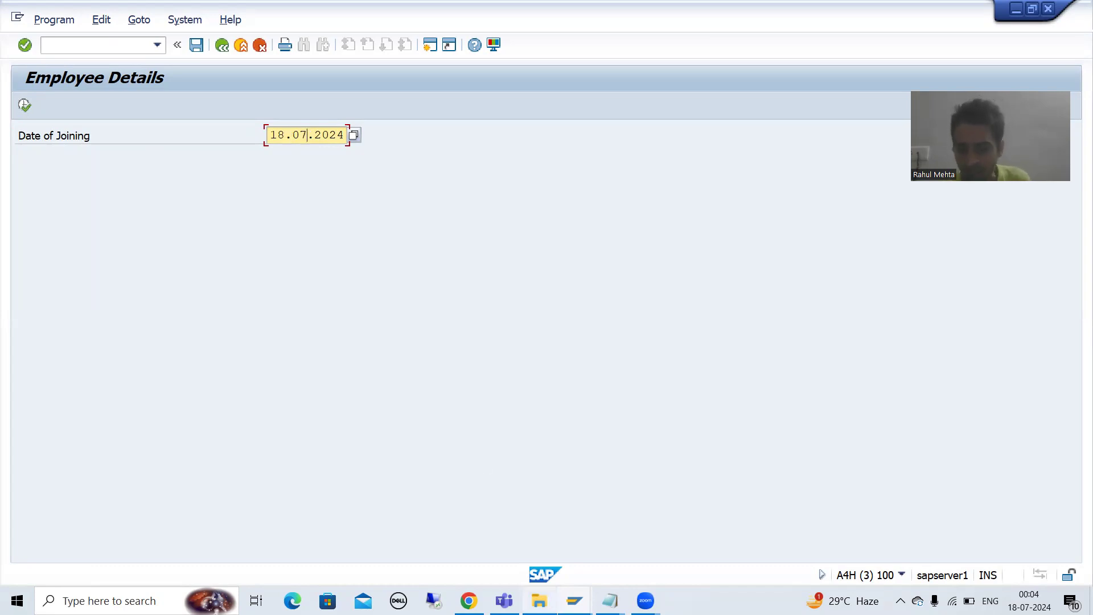
- Switch to the Data Browser session for table ZTEMPLOYEE, refresh its entries and check each record's DOJ value
mouse_move(575, 601)
left_click(636, 561)
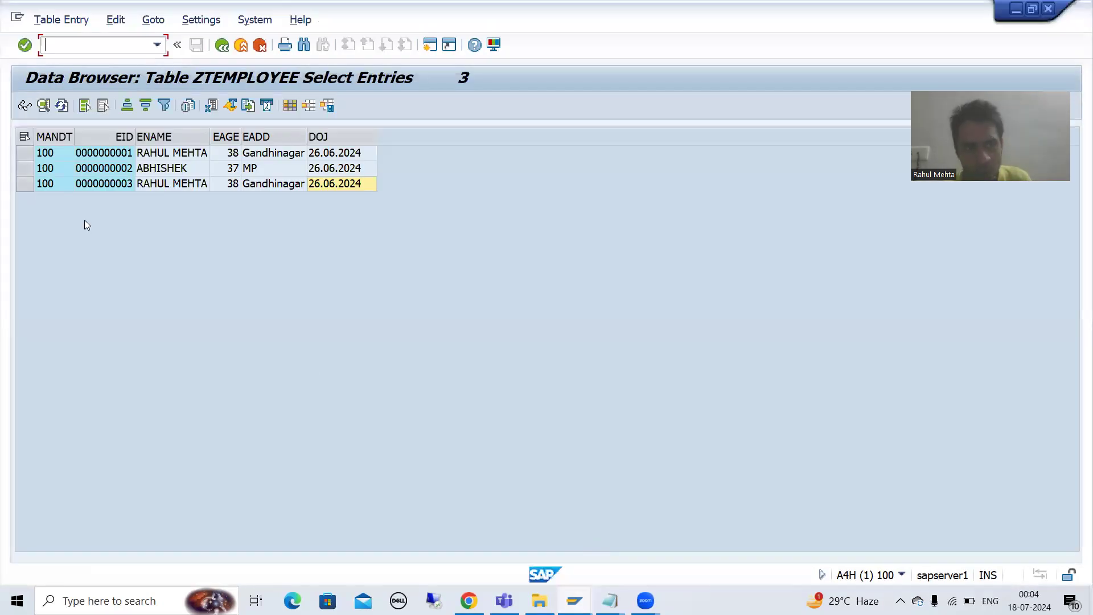
left_click(61, 106)
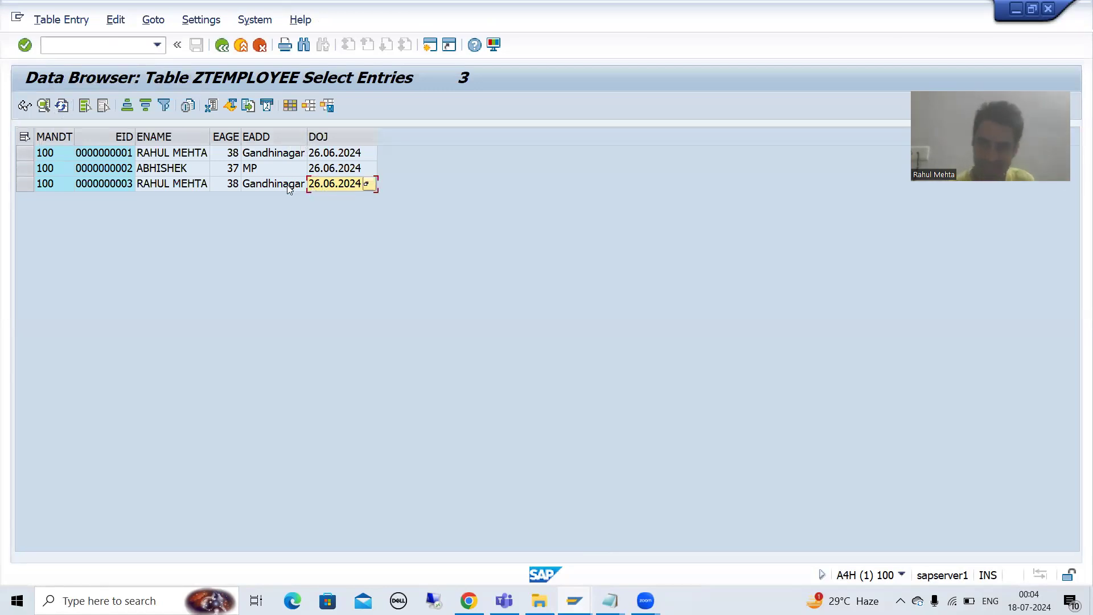
left_click(320, 154)
left_click(320, 169)
left_click(321, 183)
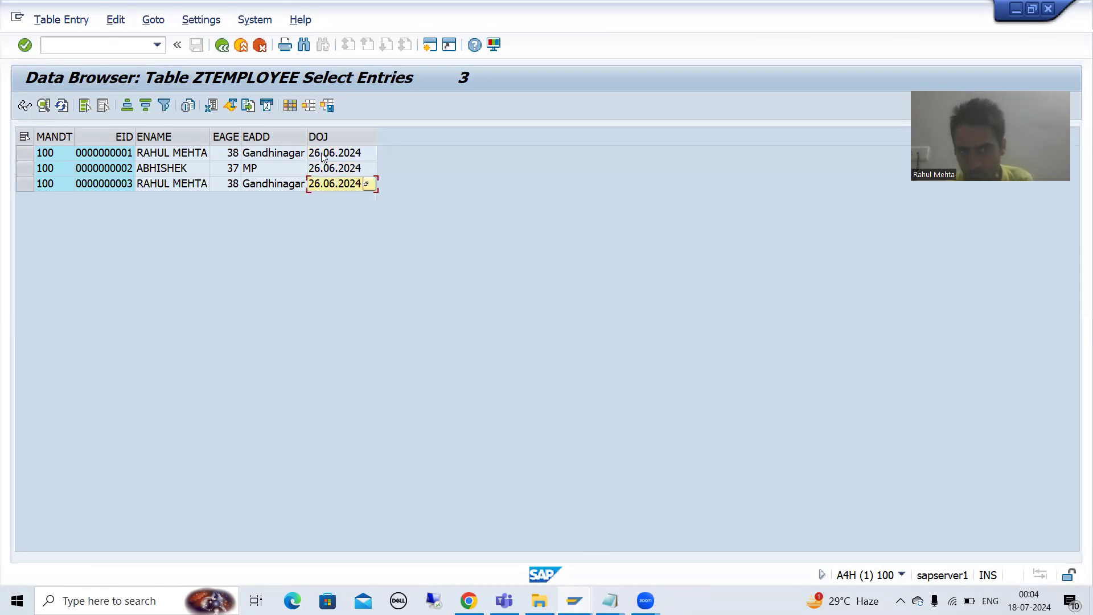
left_click(322, 155)
left_click(323, 183)
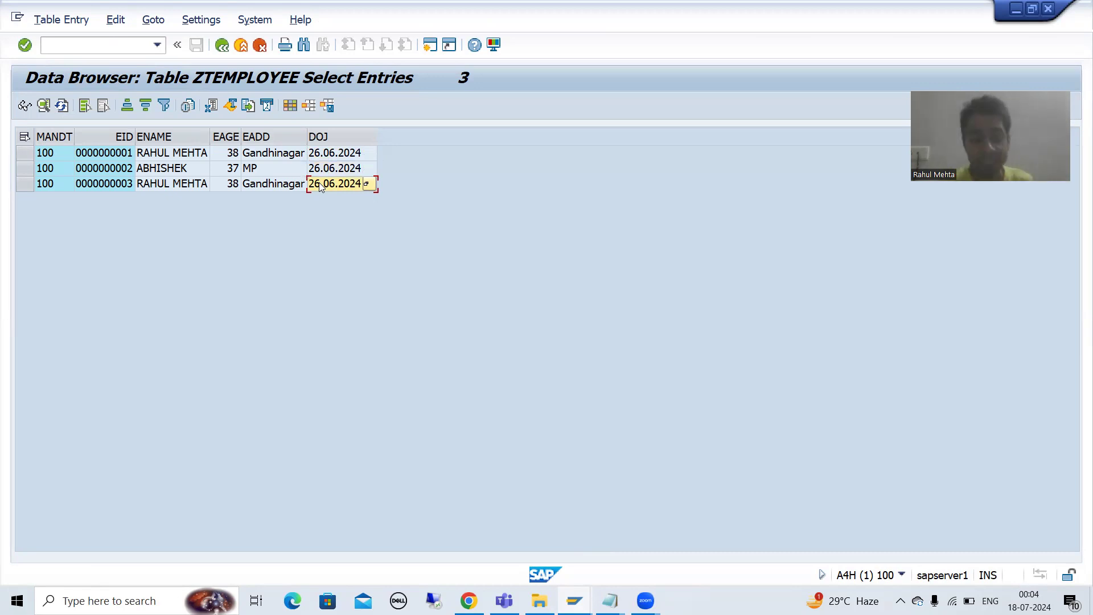
- Compare the report's Date of Joining input with the DOJ values of the three ZTEMPLOYEE records
key("alt+Tab")
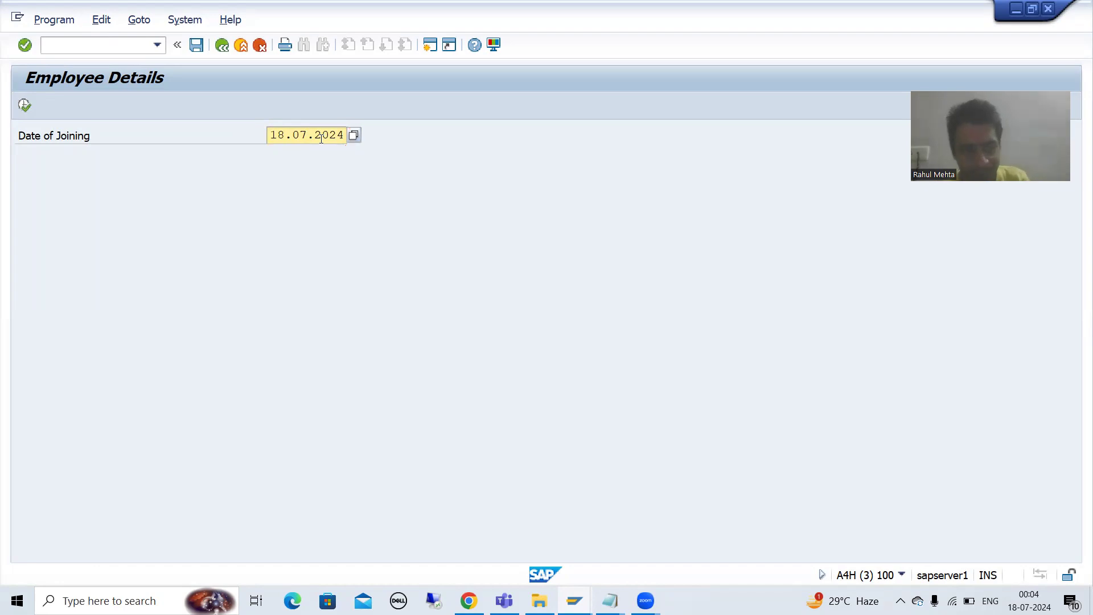
key("alt+Tab")
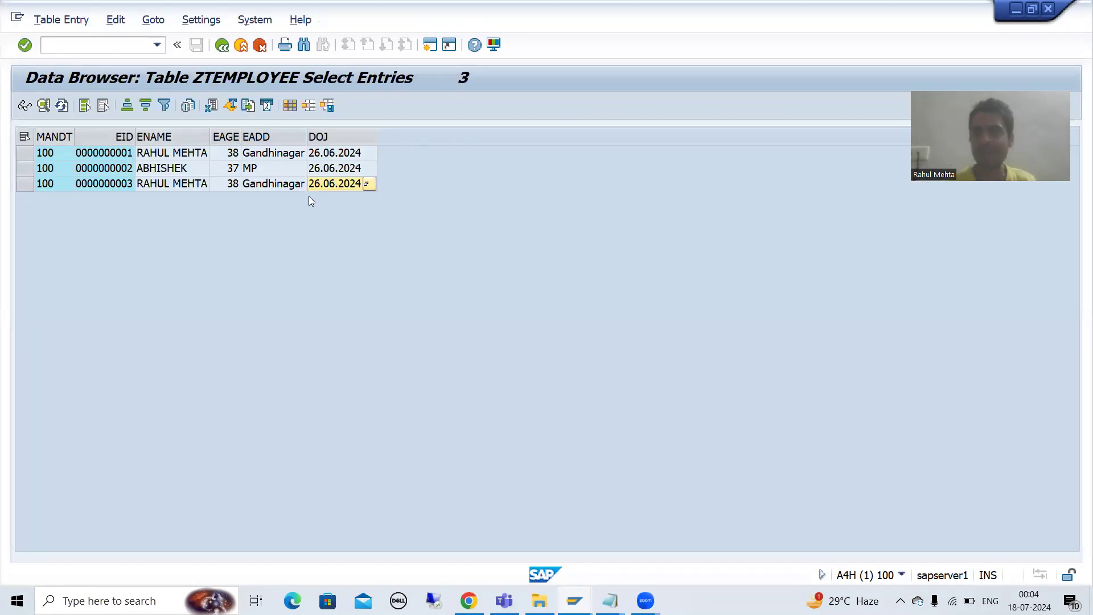
key("alt+Tab")
key("alt+Tab")
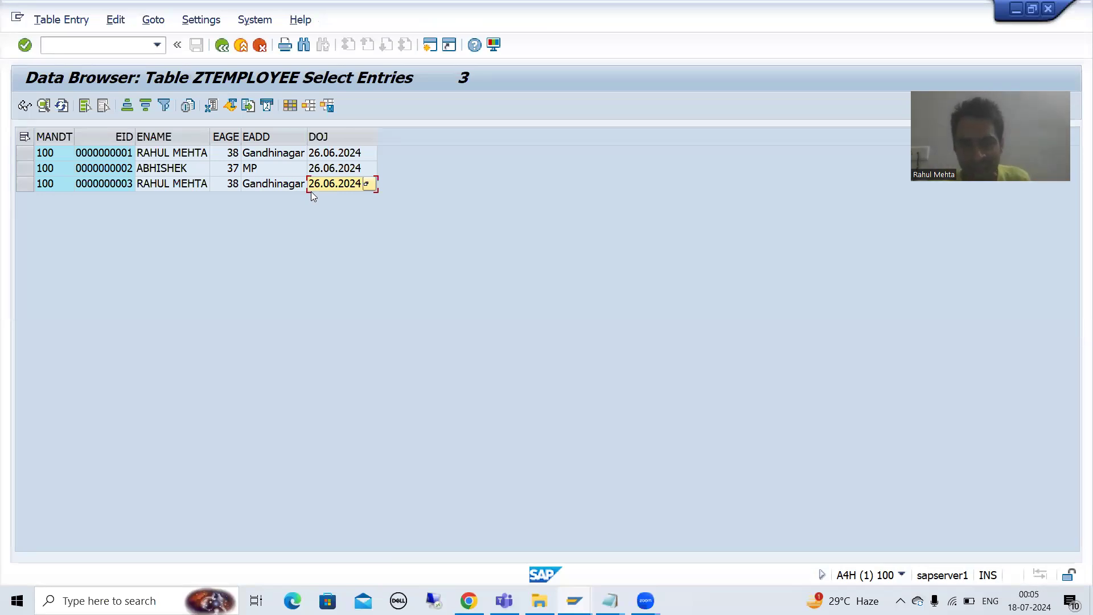
left_click(334, 155)
left_click(336, 172)
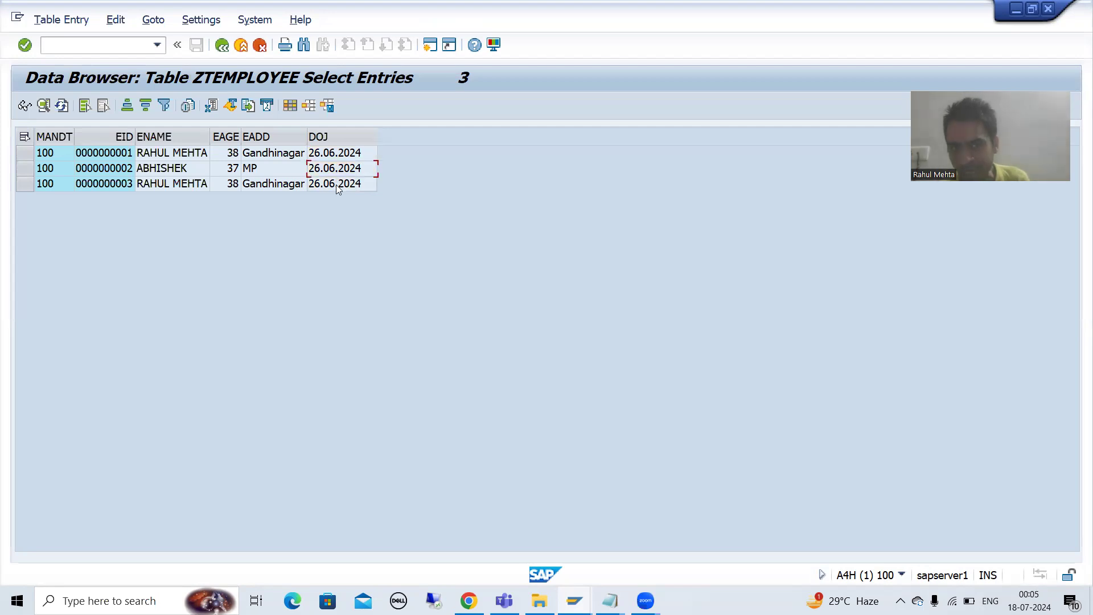
left_click(336, 185)
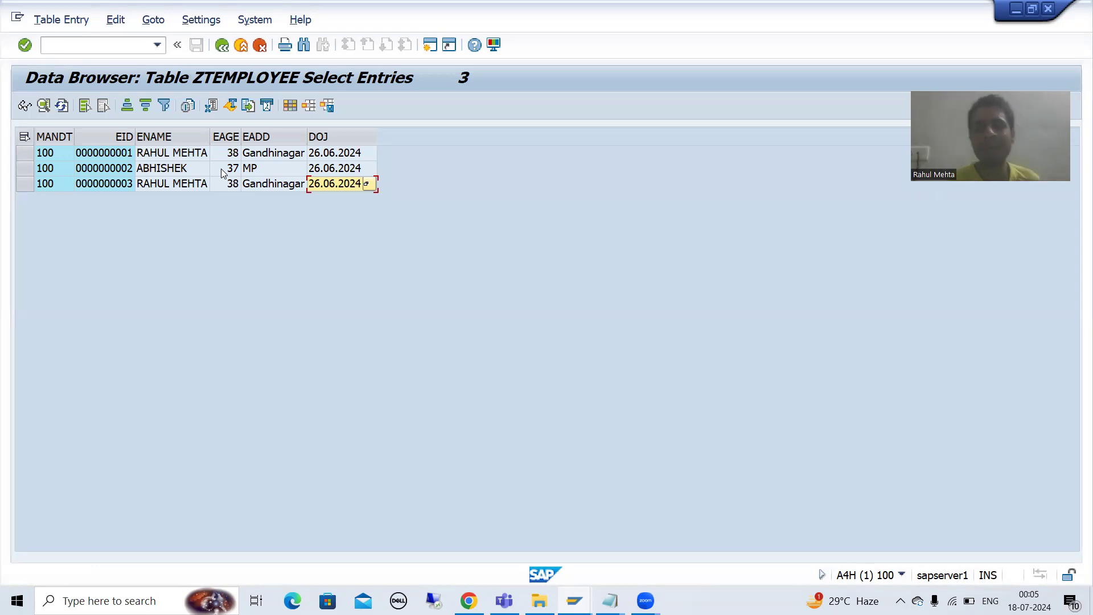
left_click(323, 154)
left_click(323, 171)
left_click(325, 184)
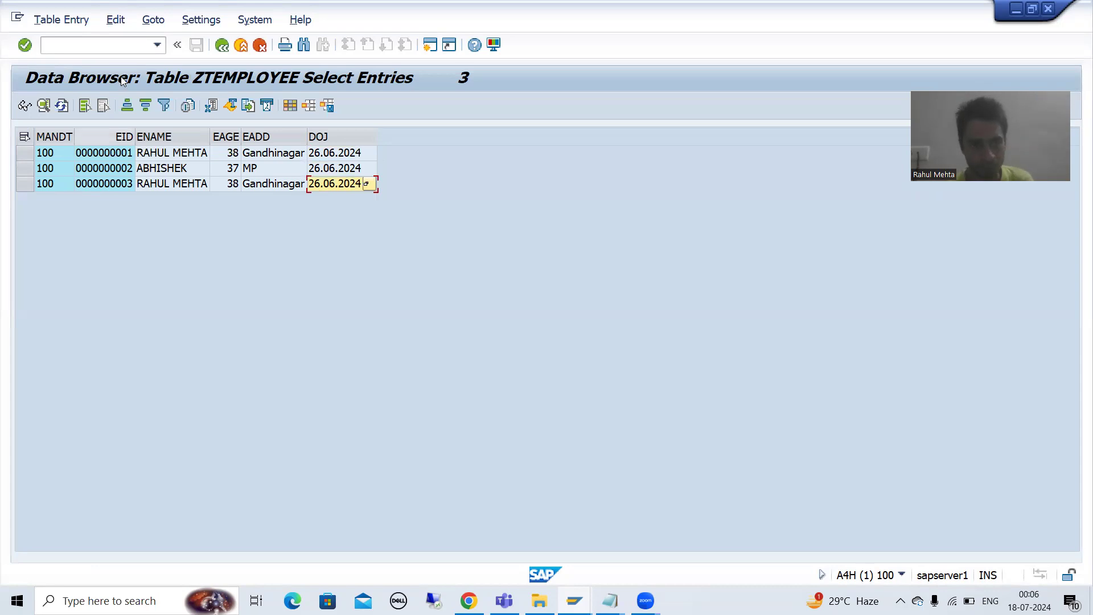
- Go to the ABAP Dictionary with /nse11 and display the database table ZTEMPLOYEE
left_click(94, 50)
type("/nse11")
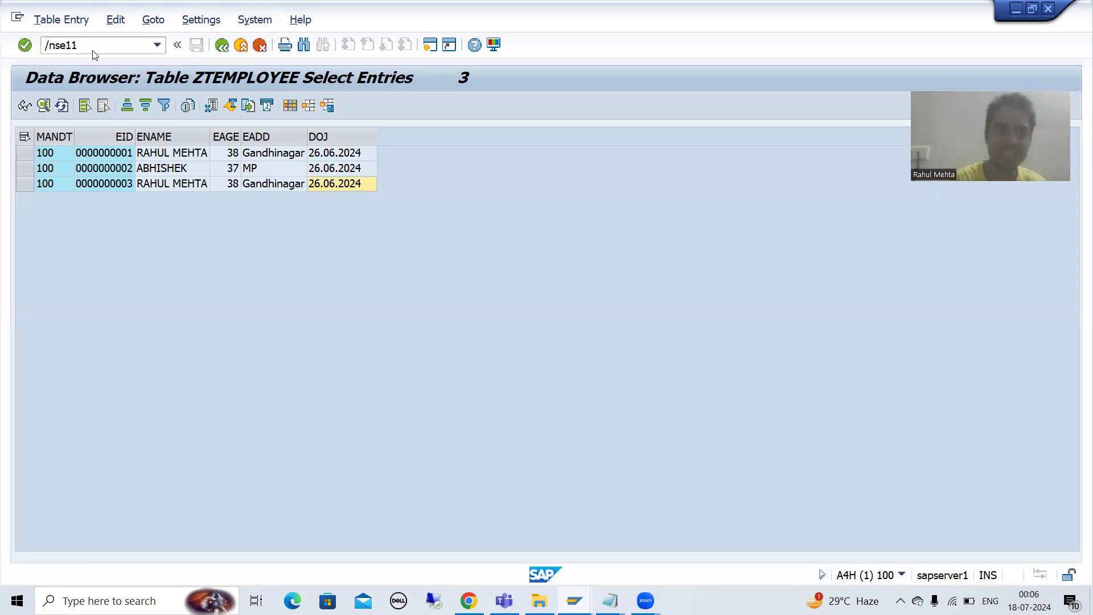
key("Return")
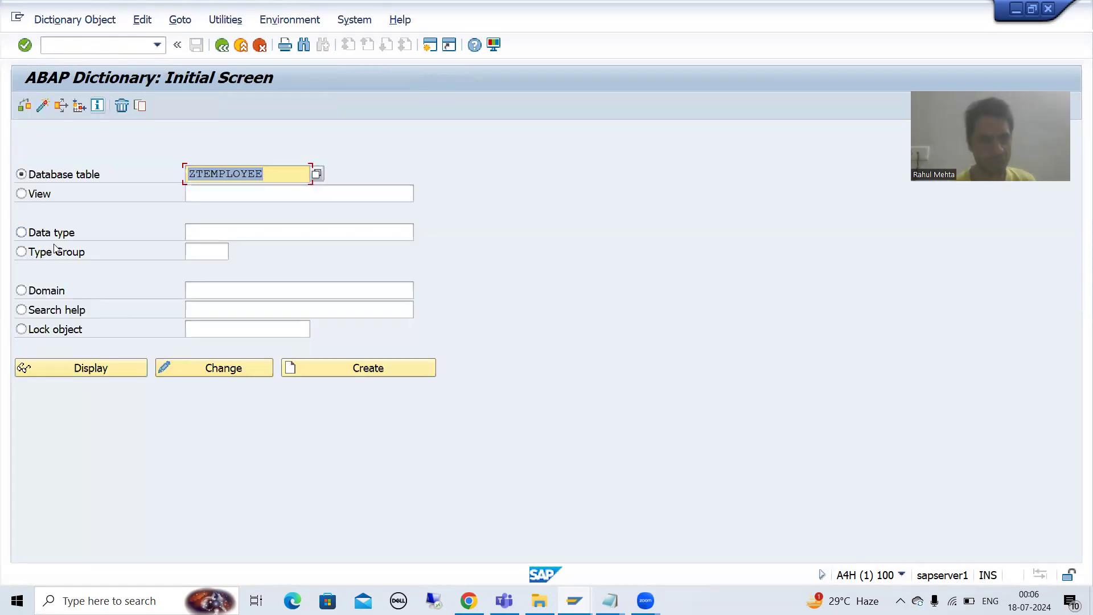
left_click(106, 366)
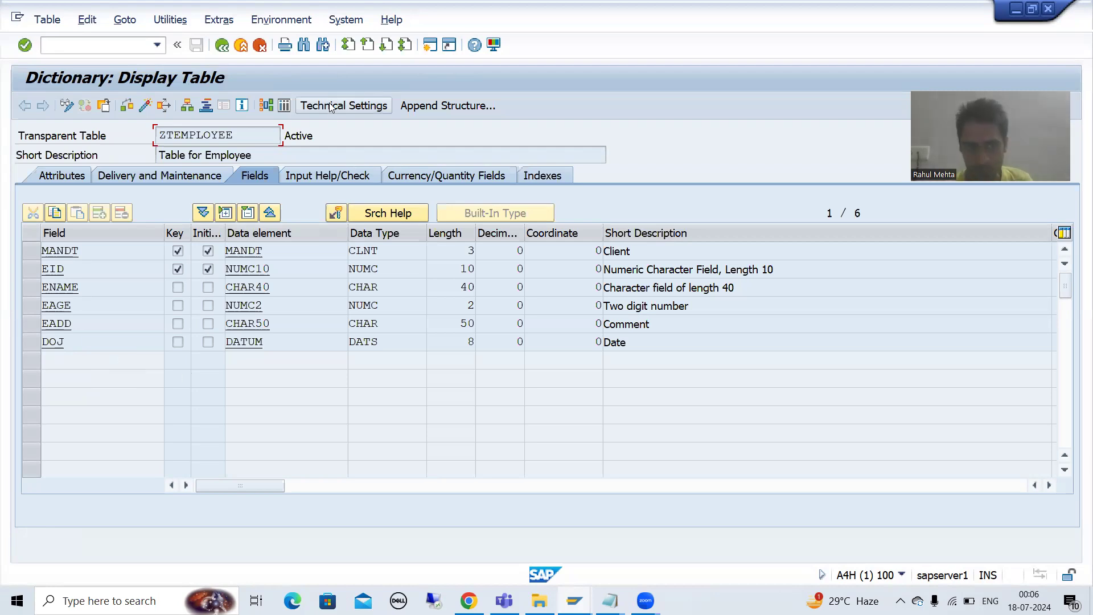
- List all ZTEMPLOYEE entries without selection criteria and check the records' DOJ values
left_click(285, 106)
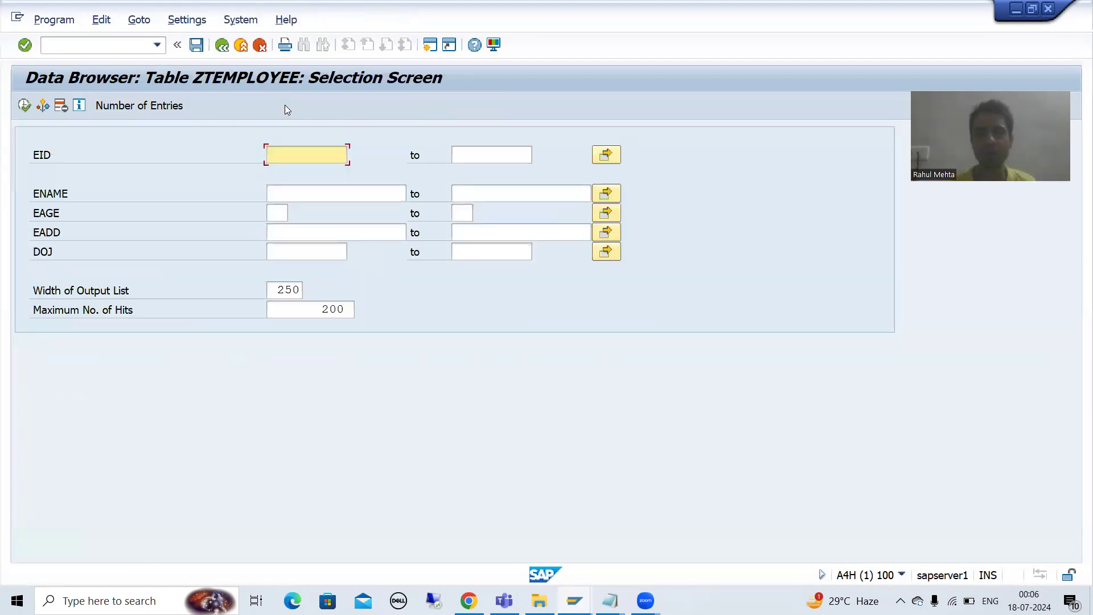
left_click(24, 106)
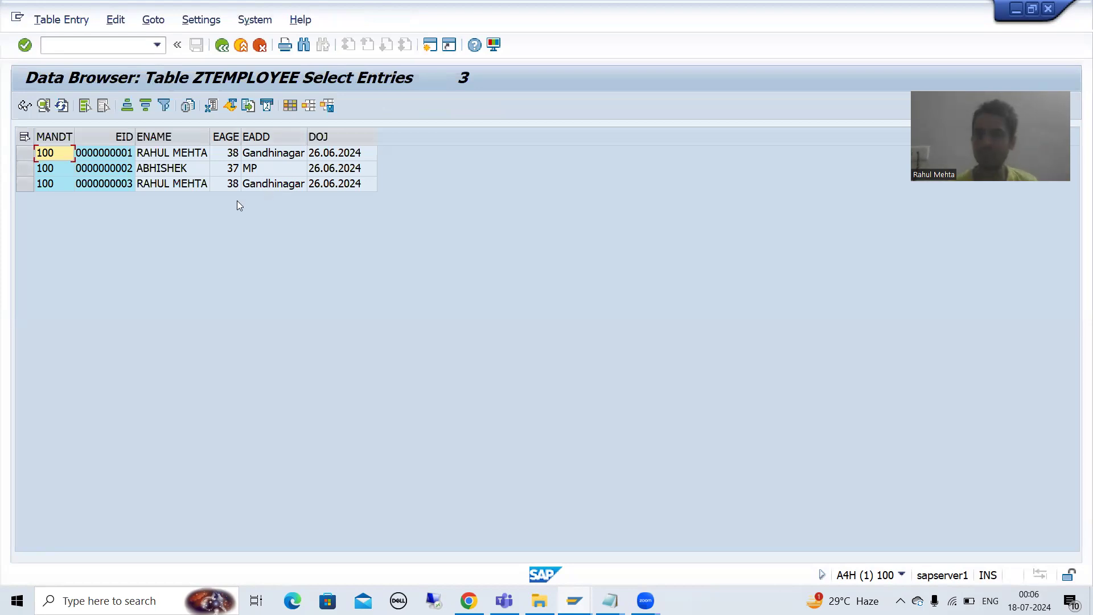
left_click(327, 157)
left_click(331, 172)
left_click(329, 162)
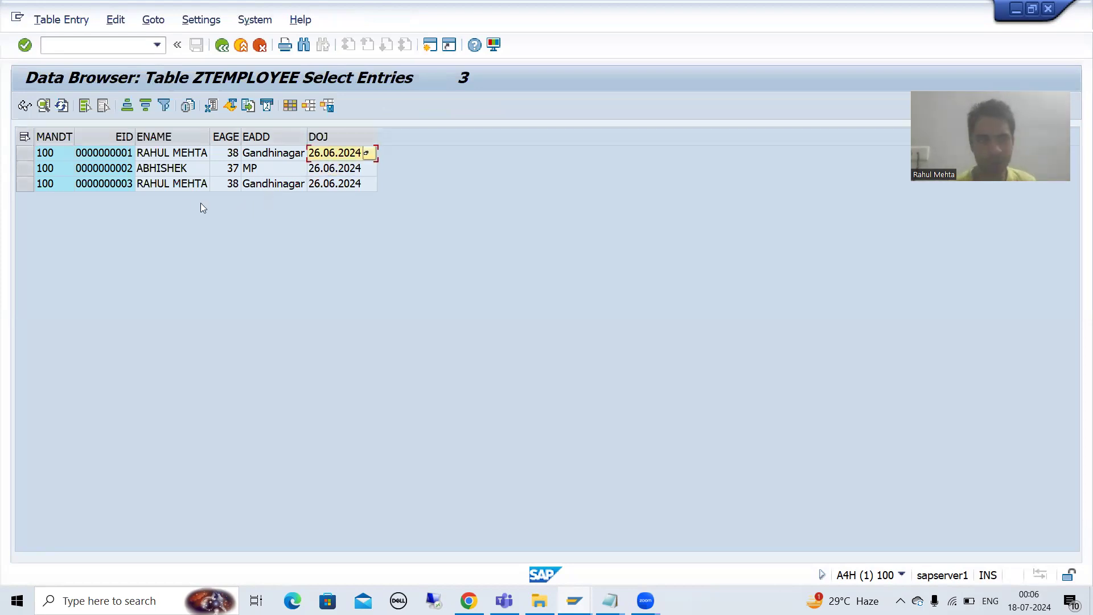
- Open the first ZTEMPLOYEE record in display mode and start the debugger from it with /h
left_click(26, 155)
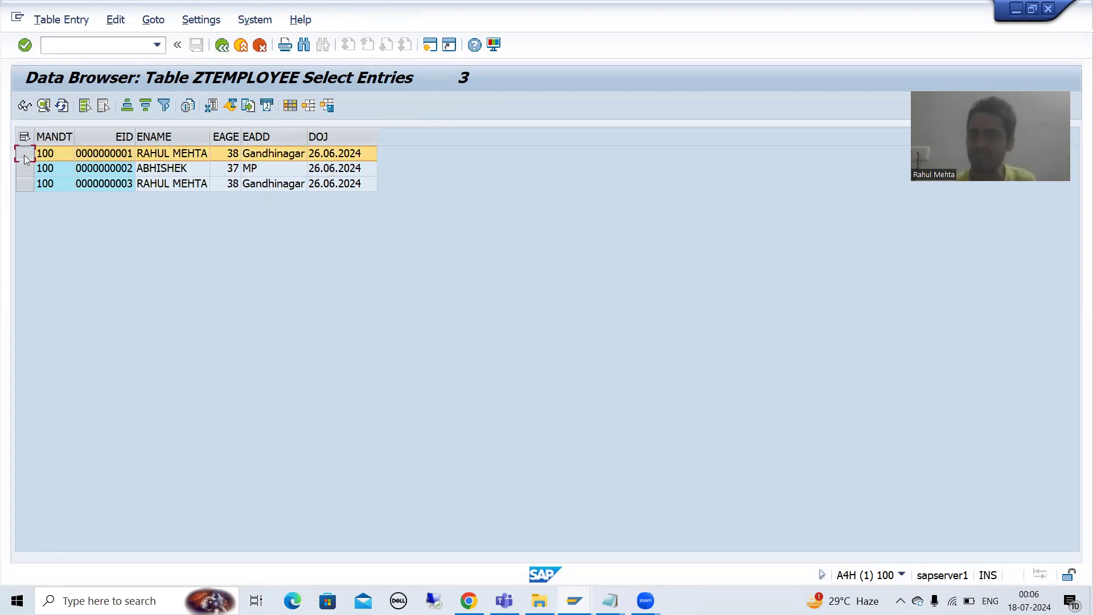
left_click(22, 108)
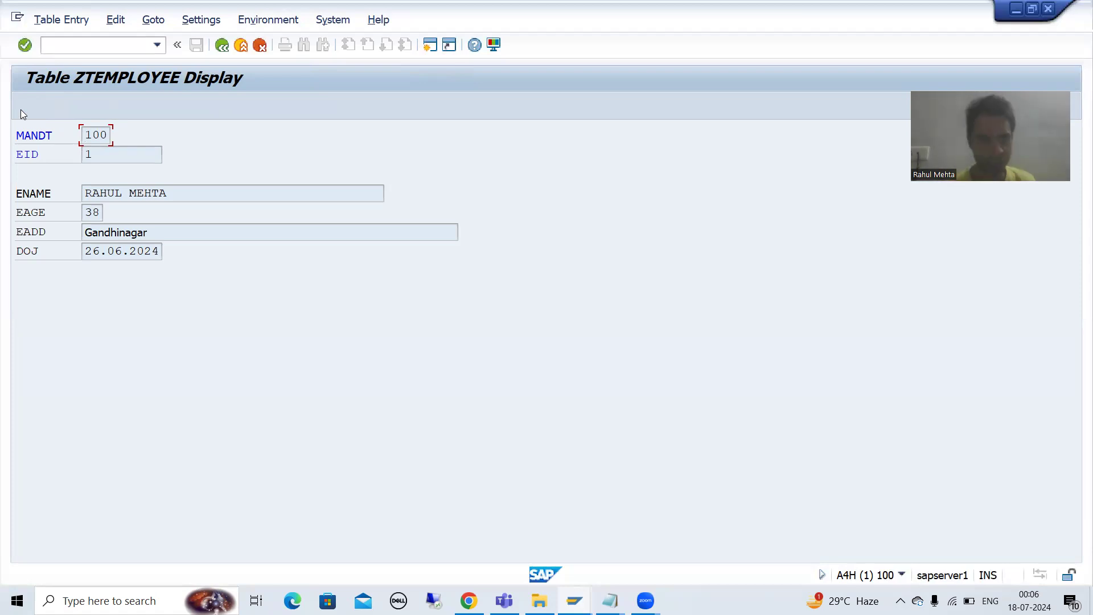
left_click(53, 46)
type("/h")
key("Return")
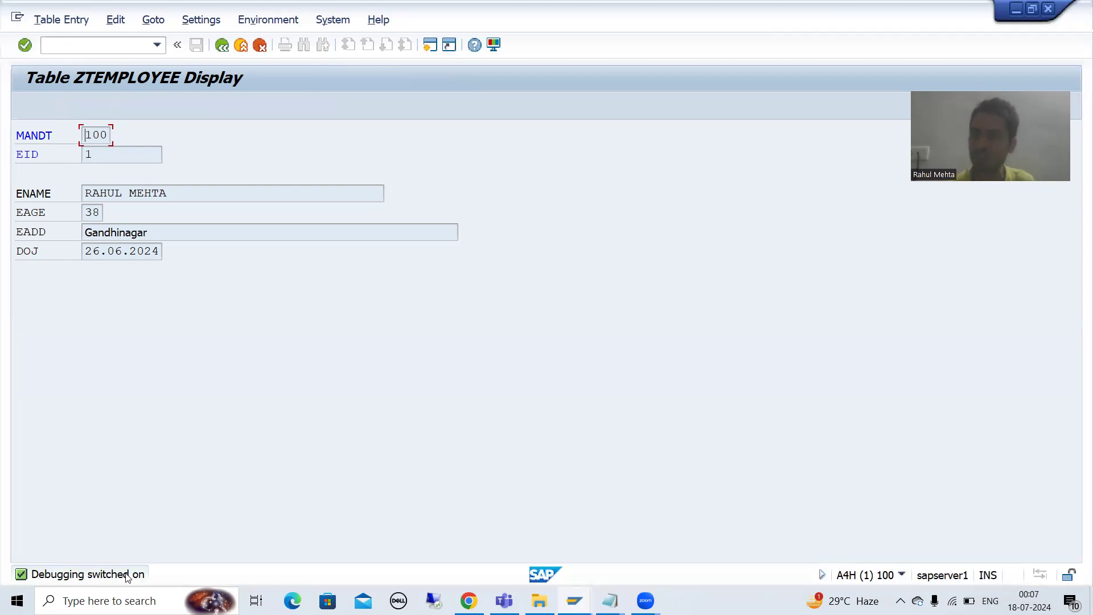
left_click(23, 50)
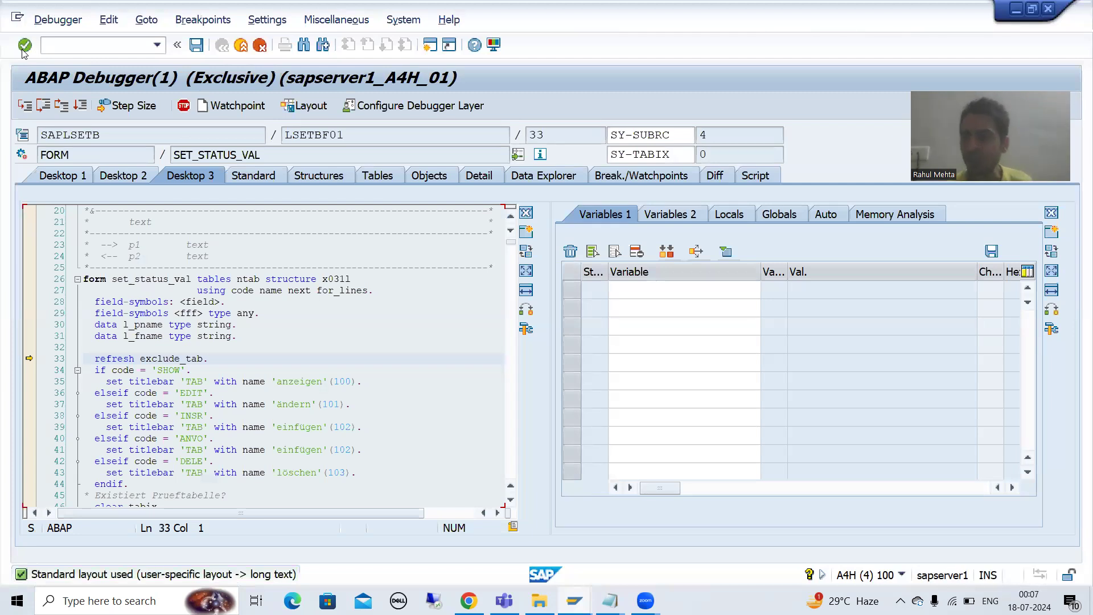
- Add the variable CODE from the first IF condition to the debugger's watched variables and inspect its value
double_click(121, 370)
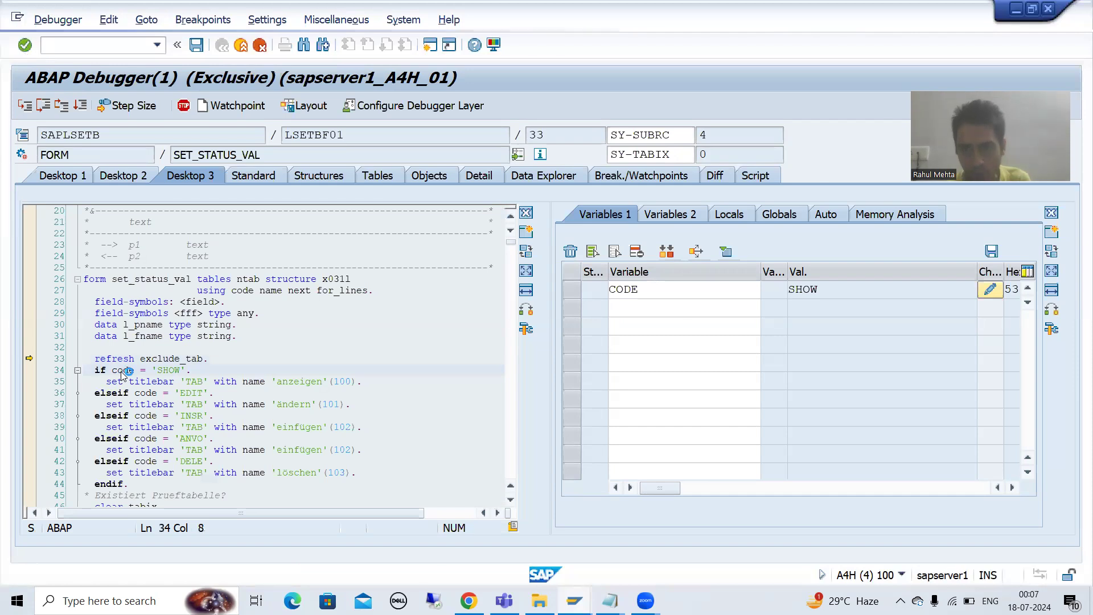
left_click(816, 293)
left_click_drag(816, 292, 787, 291)
left_click(804, 303)
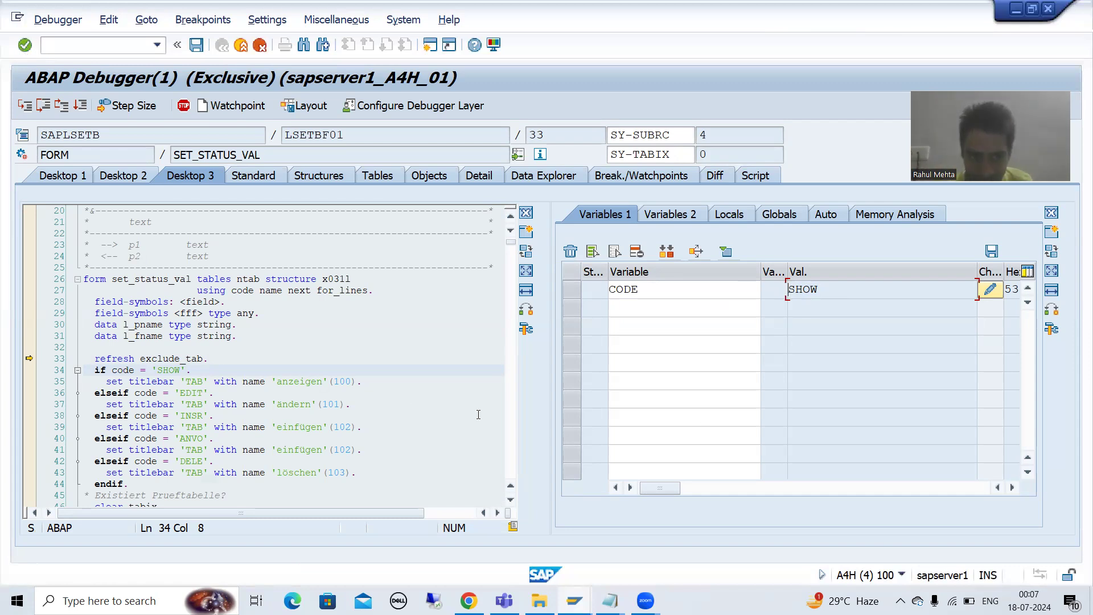
- Examine the CODE values EDIT, INSR and DELE in the IF/ELSEIF branches of form SET_STATUS_VAL
scroll(407, 394, "down", 1)
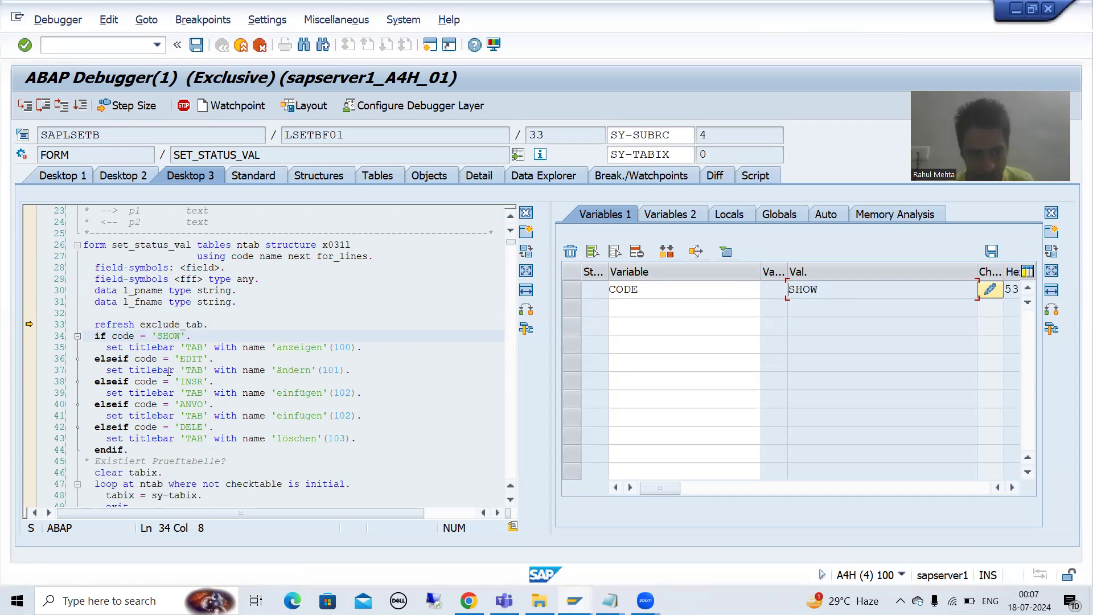
left_click_drag(179, 360, 204, 359)
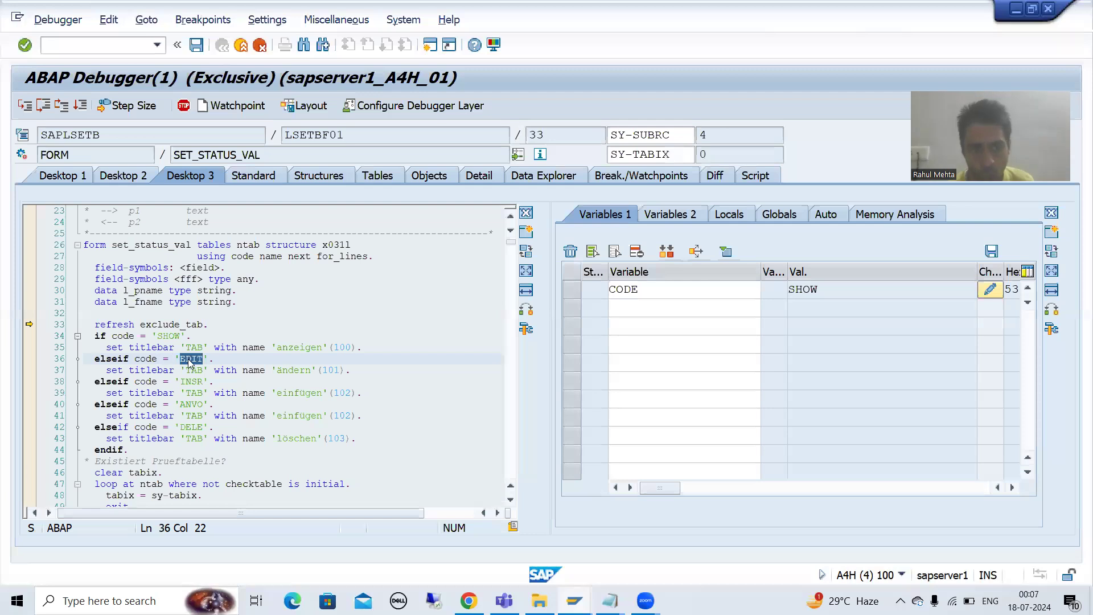
left_click(145, 381)
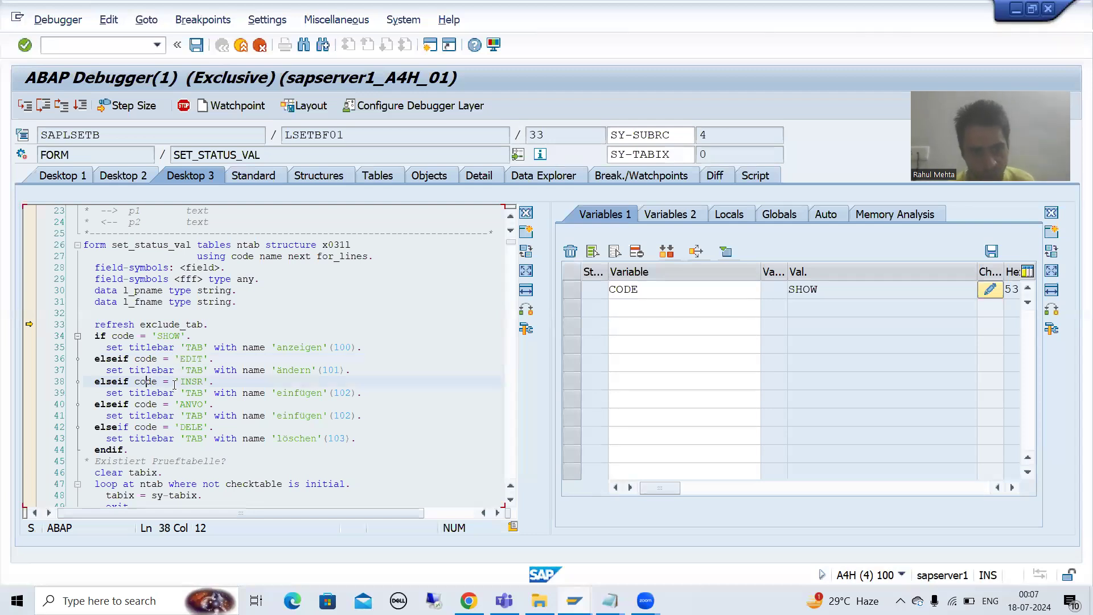
left_click_drag(180, 383, 204, 383)
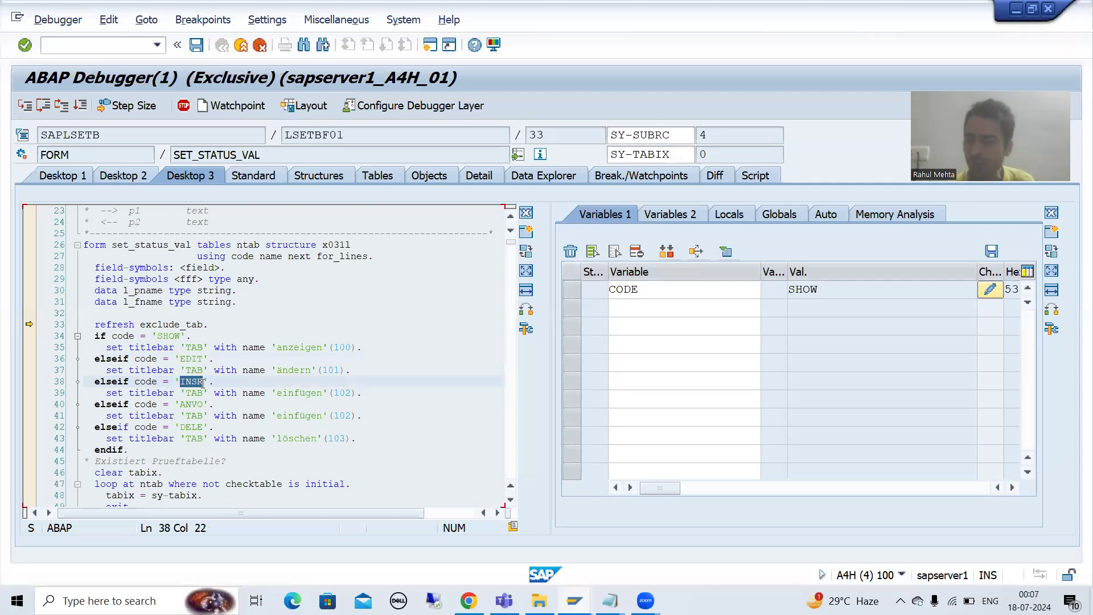
left_click(192, 383)
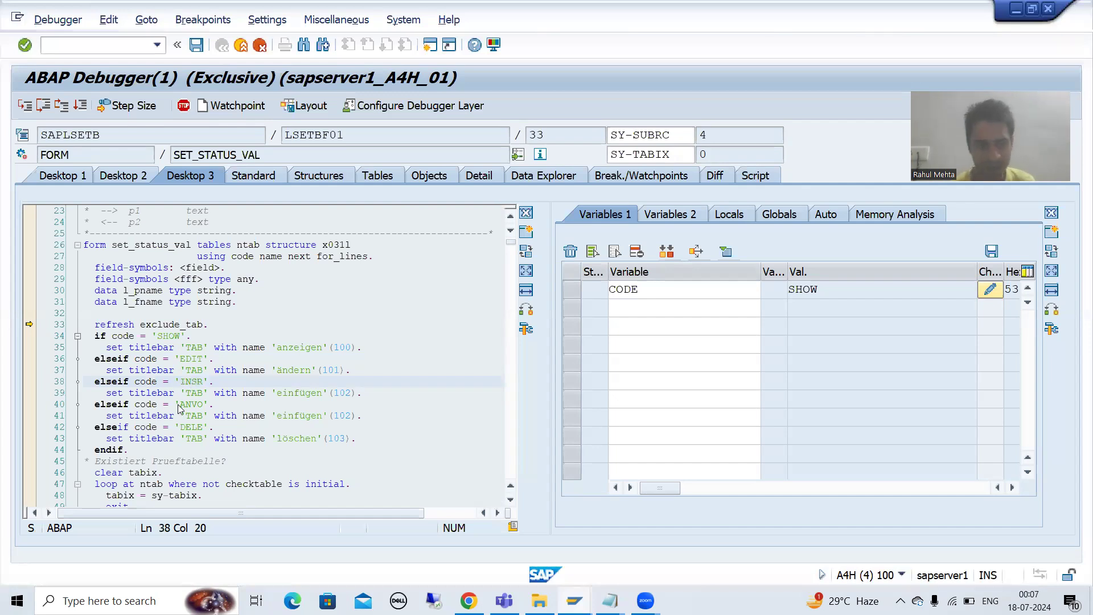
left_click(153, 427)
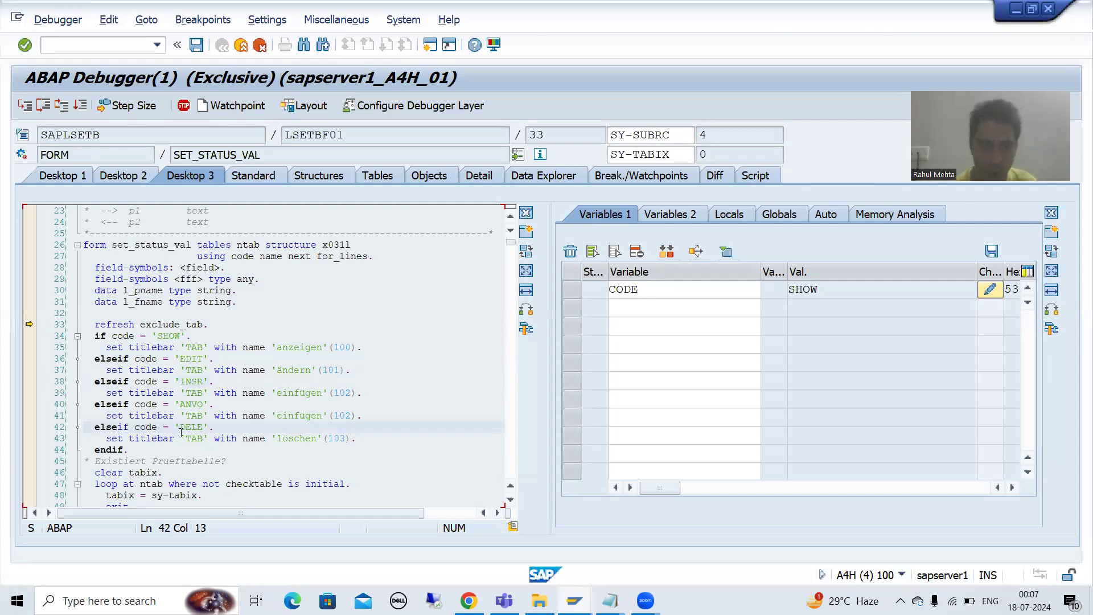
left_click_drag(180, 427, 203, 427)
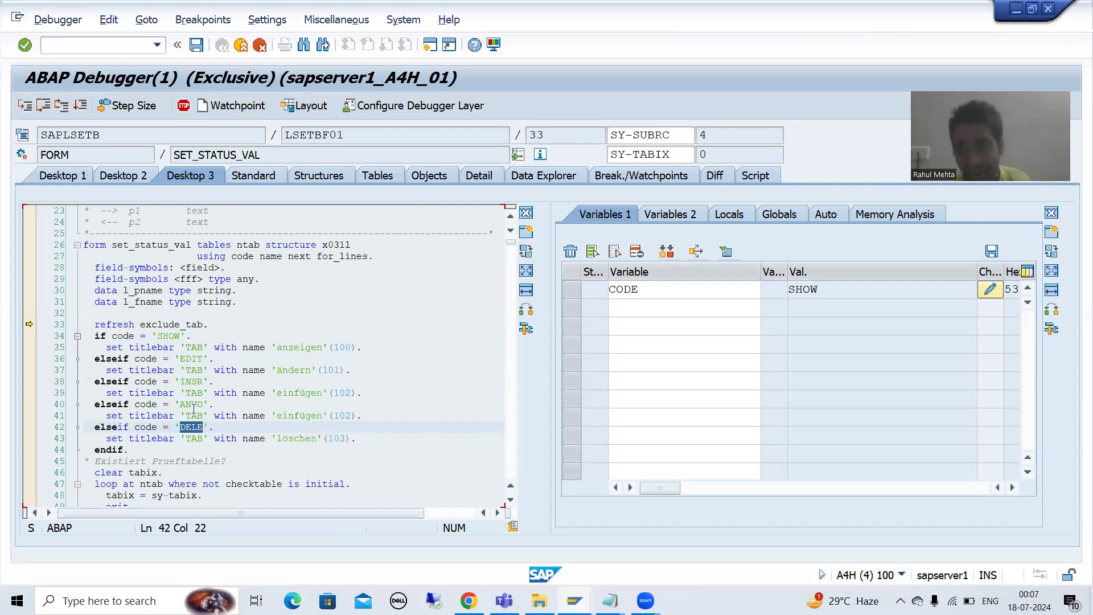
- Change the value of the variable CODE to EDIT and resume execution to the record's change screen
left_click(989, 292)
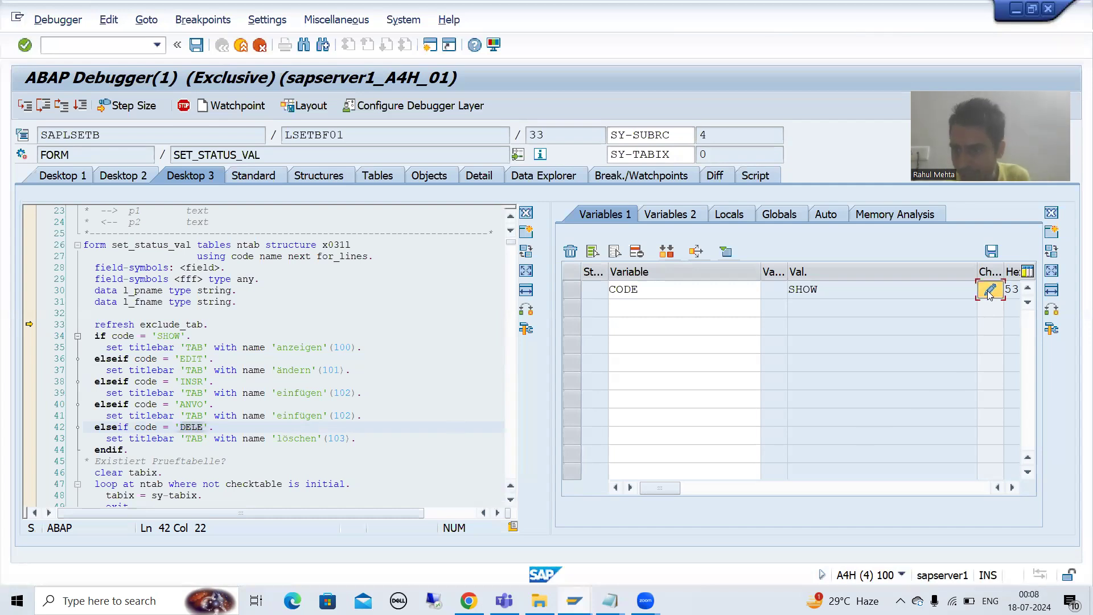
key("BackSpace")
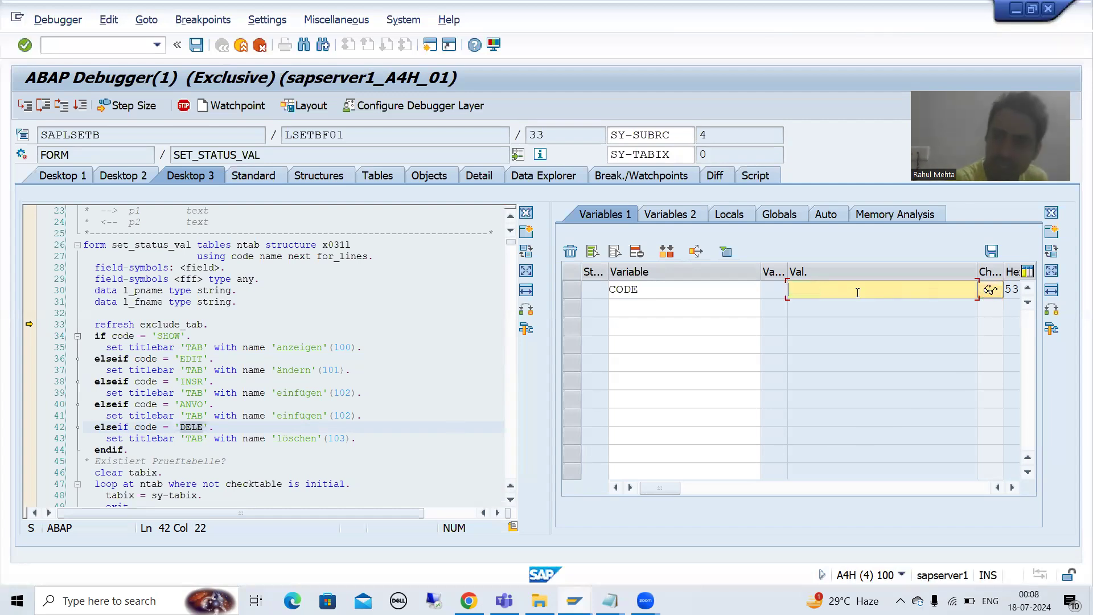
type("EDIT")
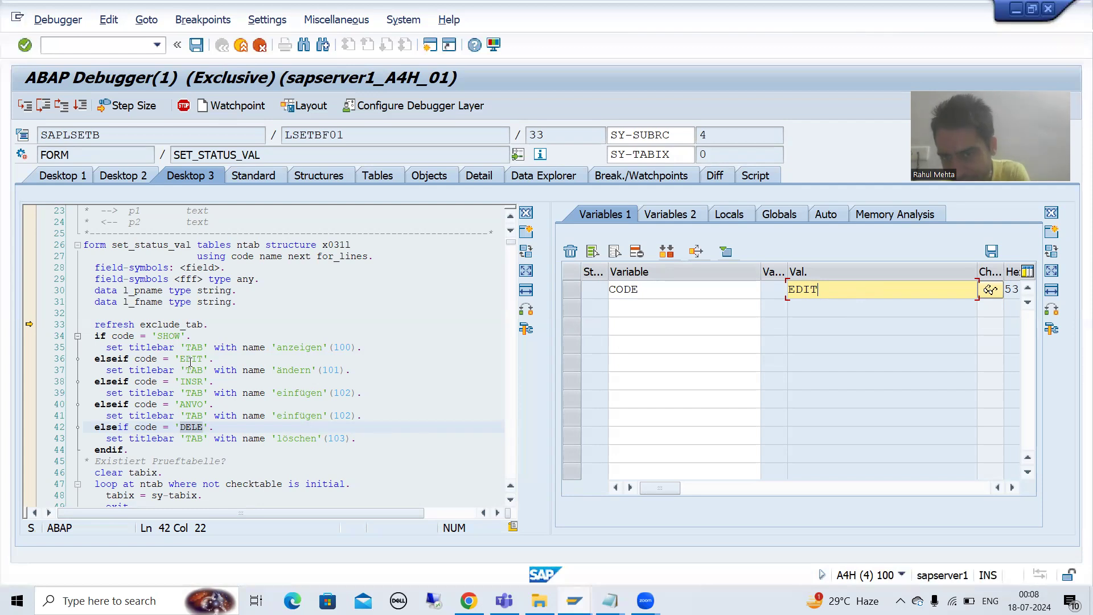
key("Return")
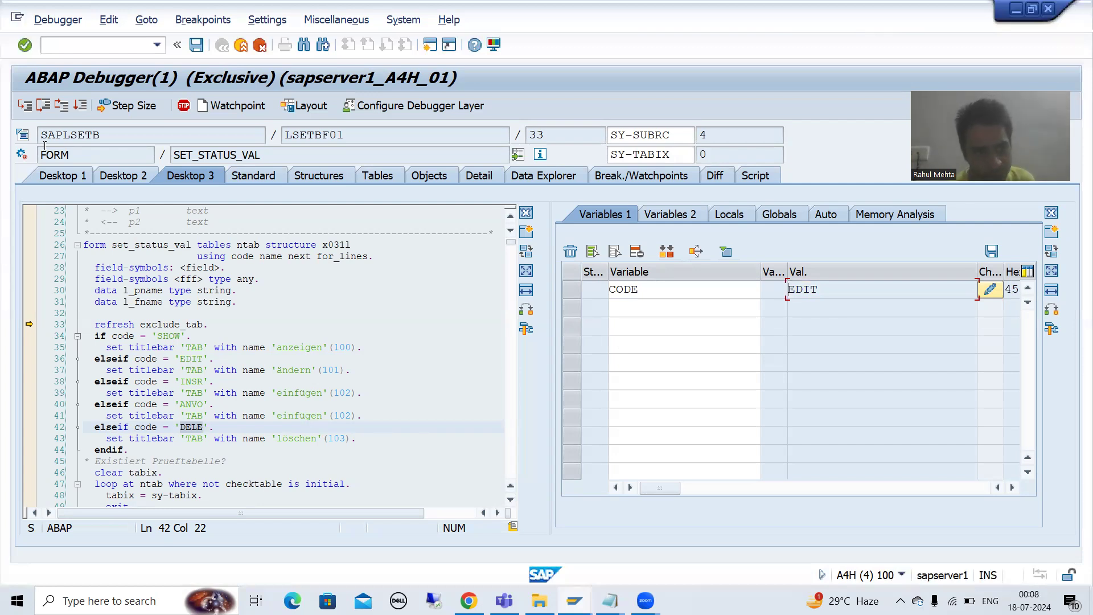
left_click(81, 113)
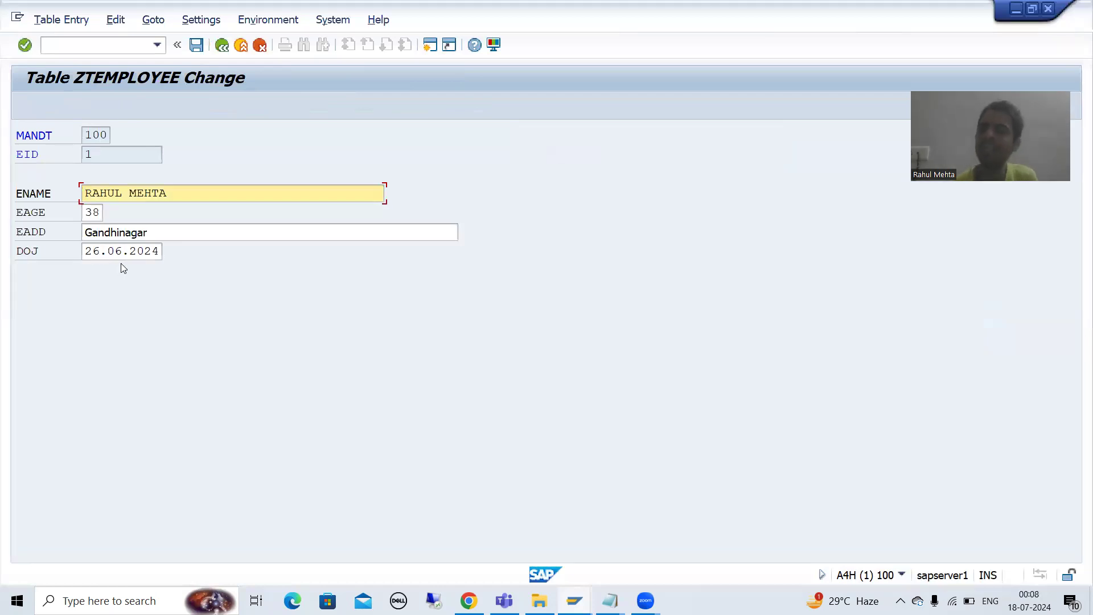
left_click(137, 252)
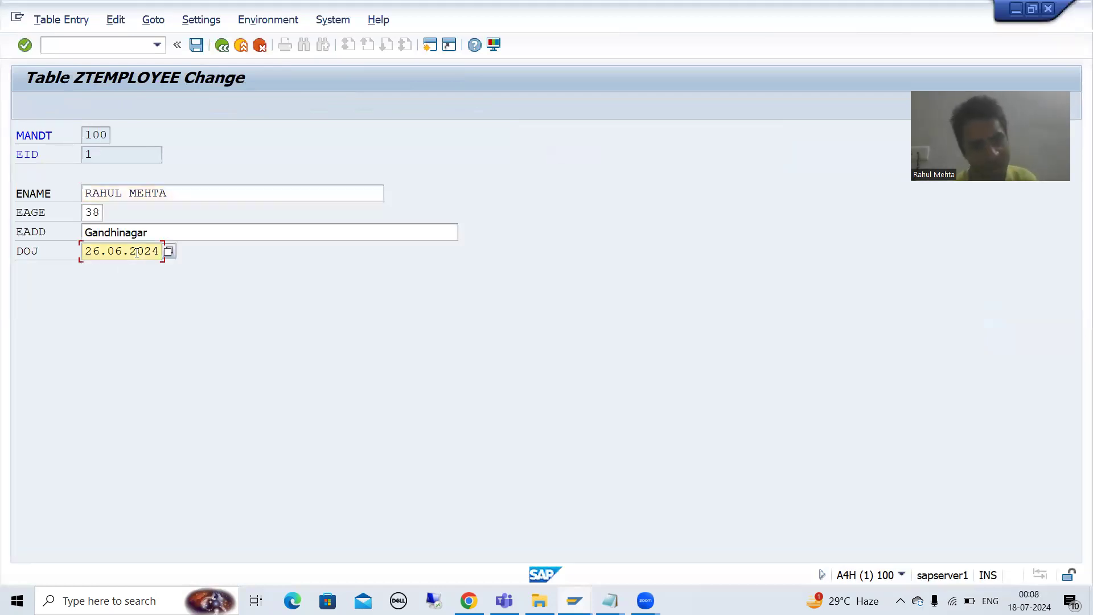
left_click(169, 254)
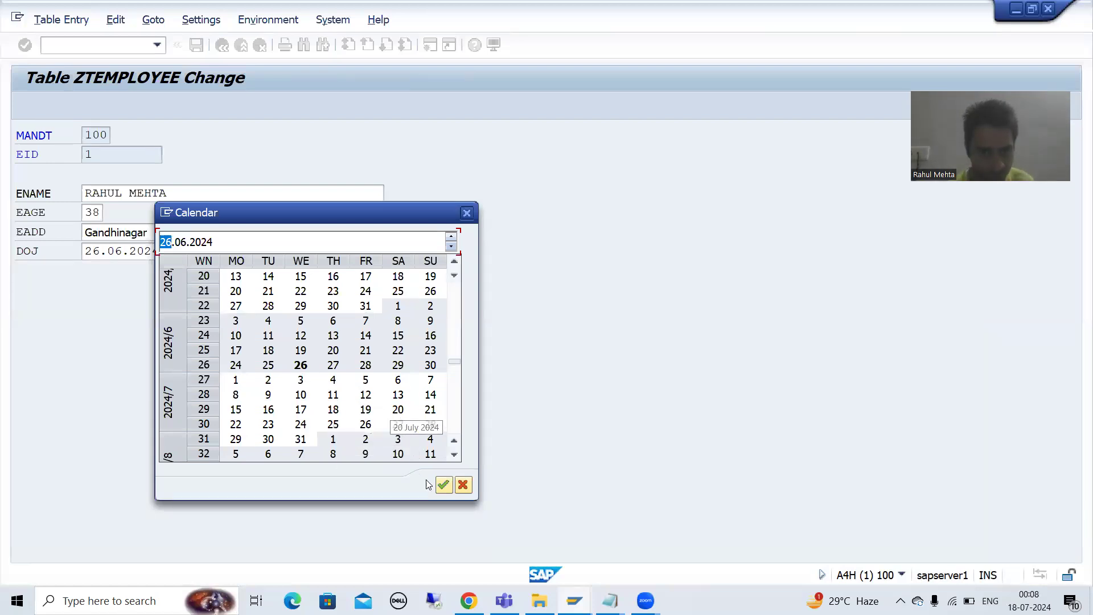
left_click(463, 484)
- Set the DOJ of the record with EID 1 to 18.07.2024 and save it
left_click(102, 257)
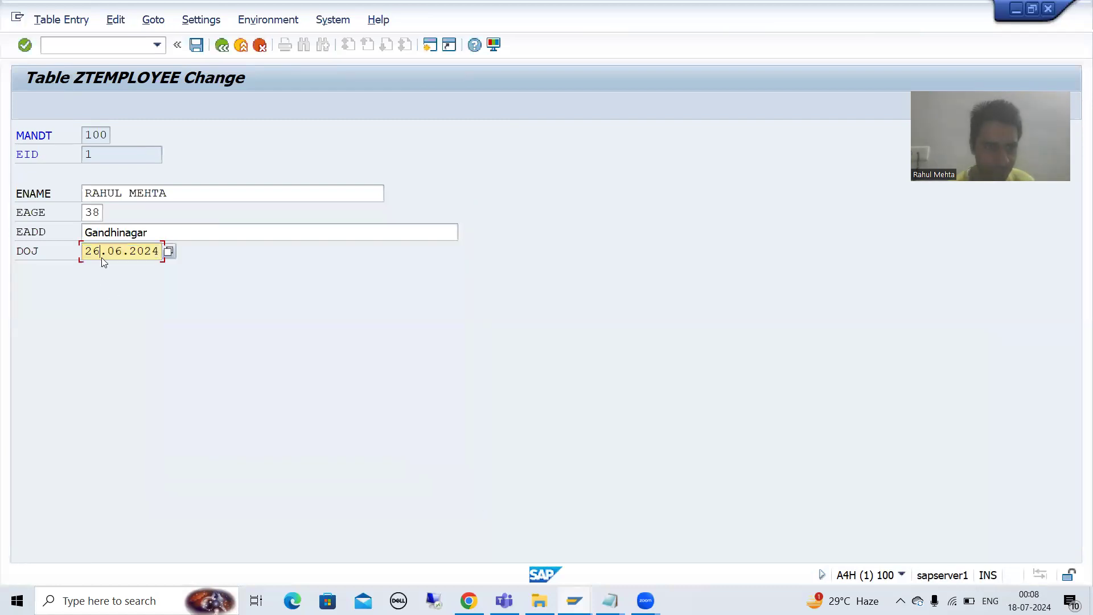
key("BackSpace")
key("BackSpace")
type("18")
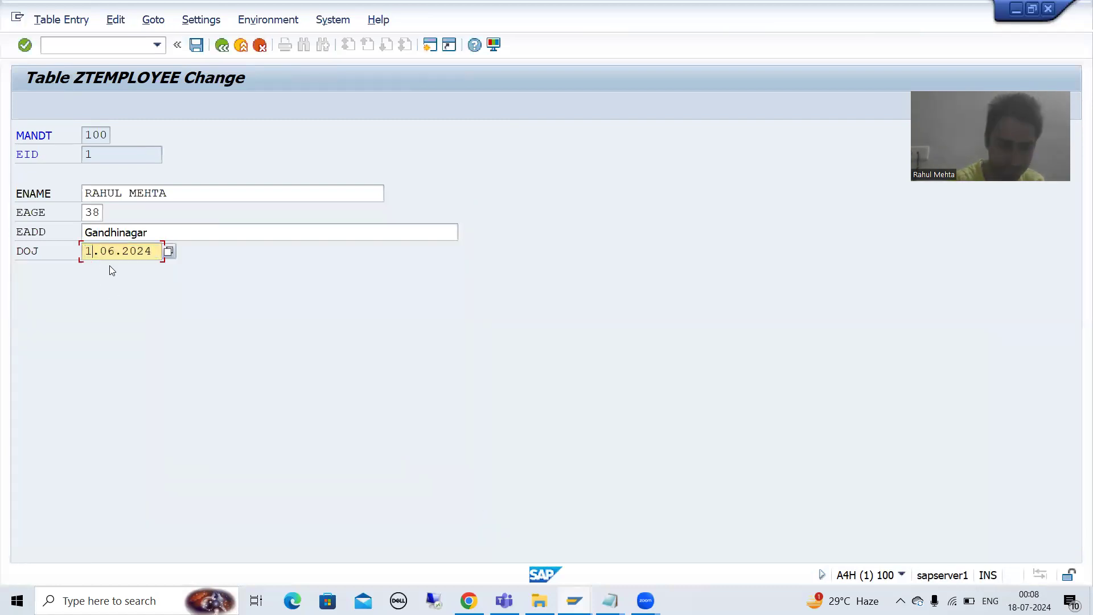
key("BackSpace")
type("7")
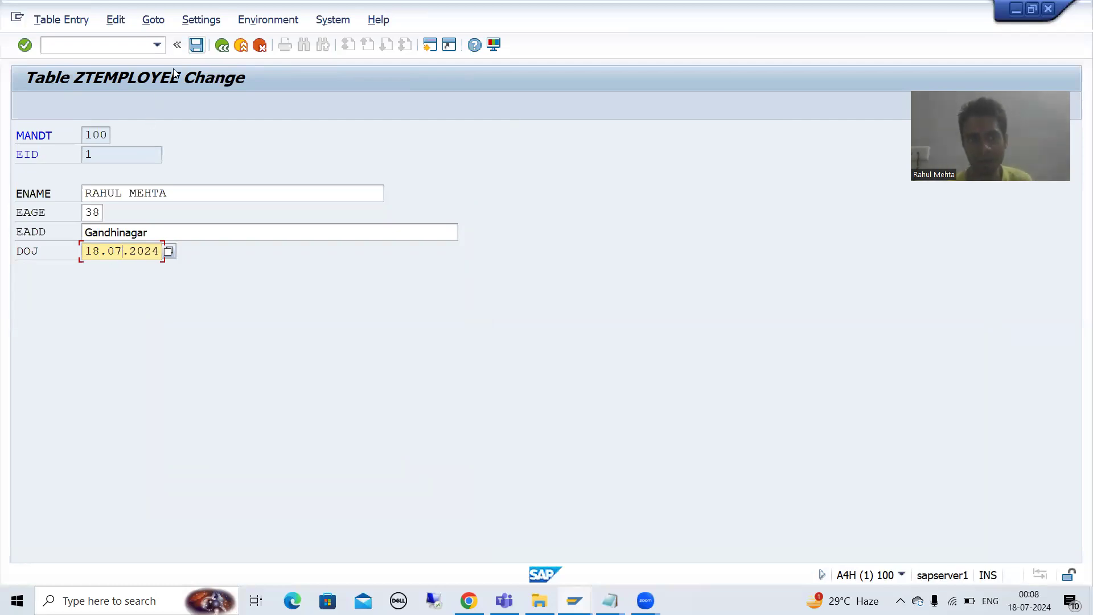
key("ctrl+s")
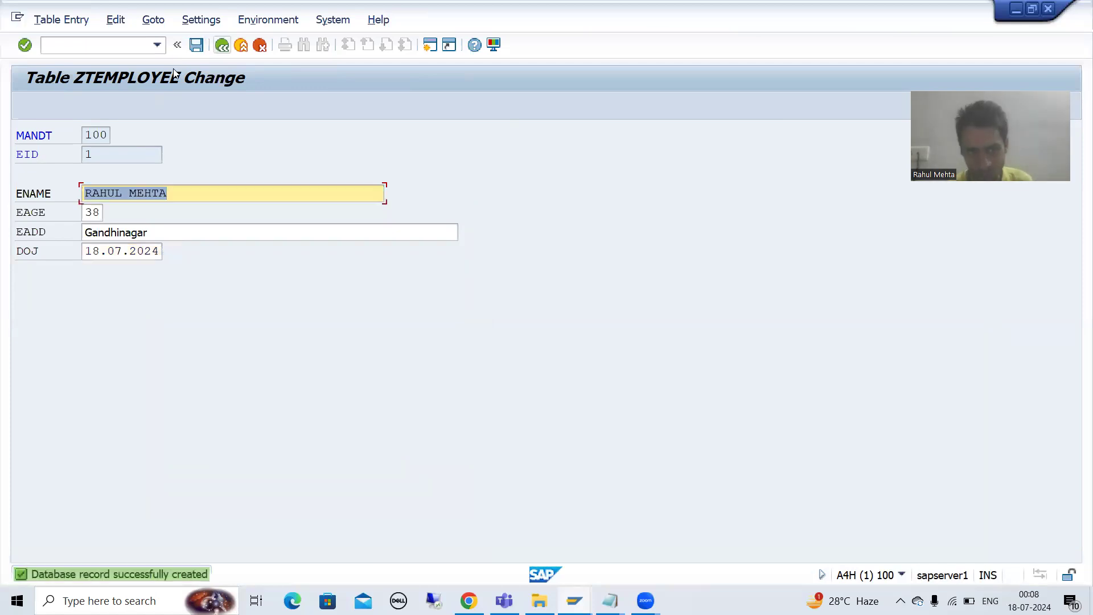
- Return to the ZTEMPLOYEE entries list and check the first record's DOJ
key("F3")
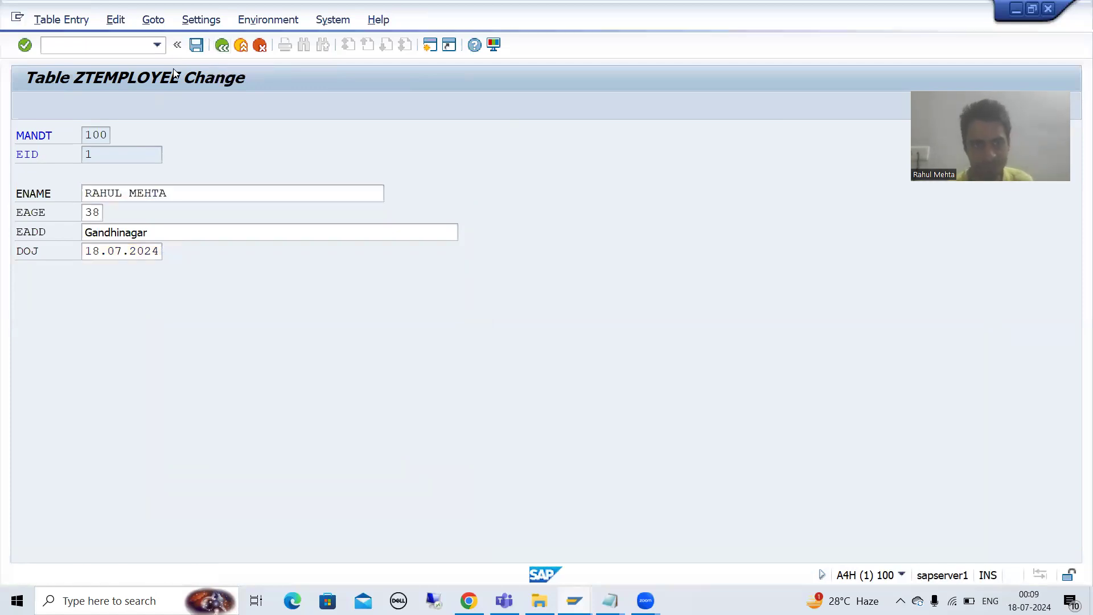
left_click(63, 106)
left_click(322, 158)
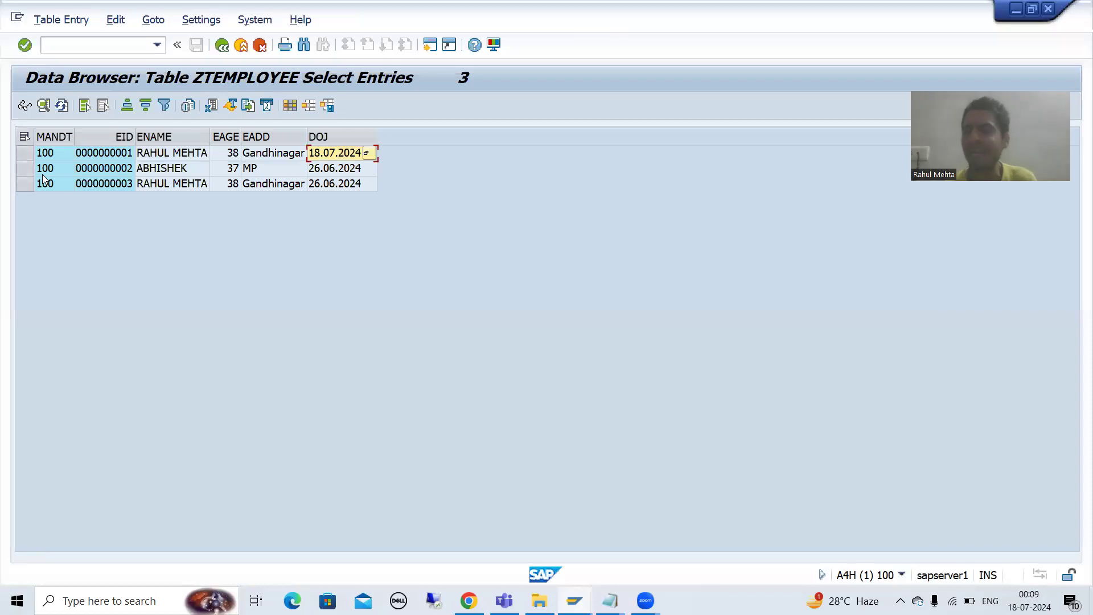
- Select the second and third ZTEMPLOYEE records, open them in display mode and start the debugger with /h
left_click(26, 169)
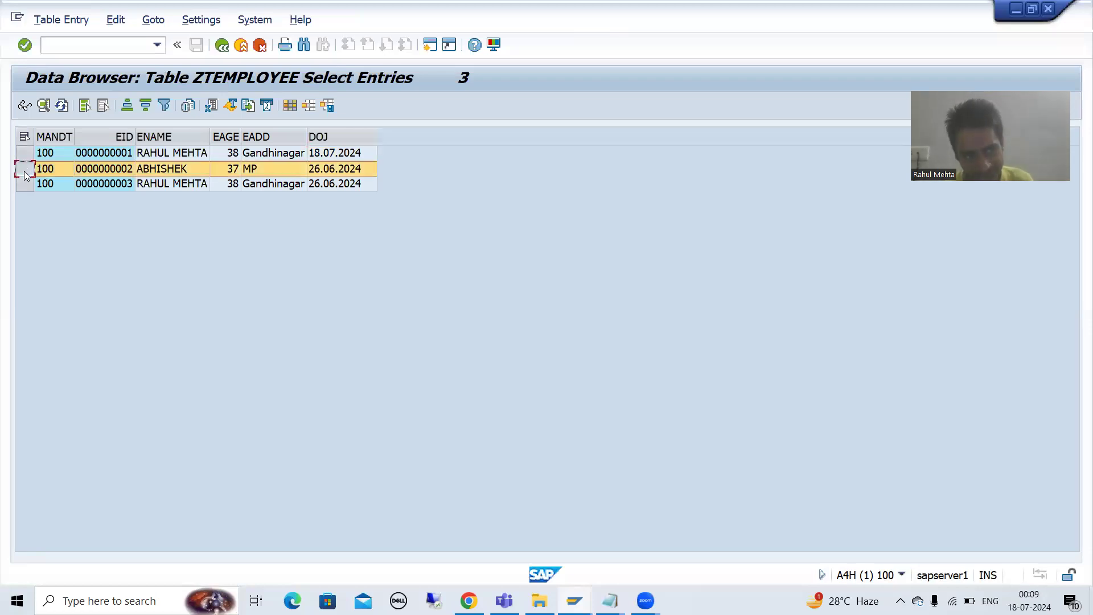
left_click(25, 183, "ctrl")
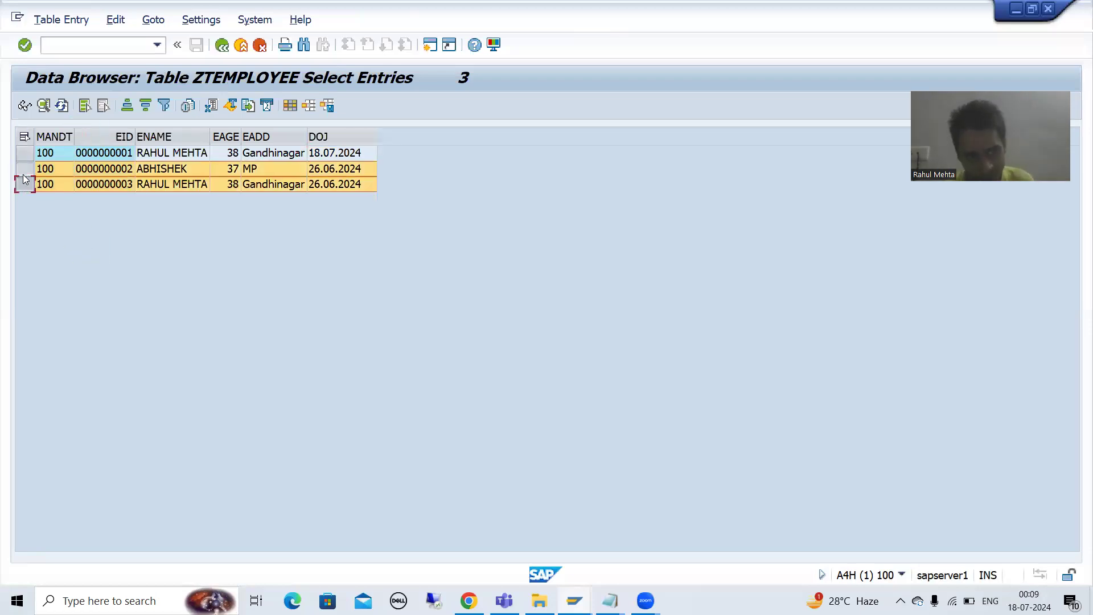
left_click(24, 107)
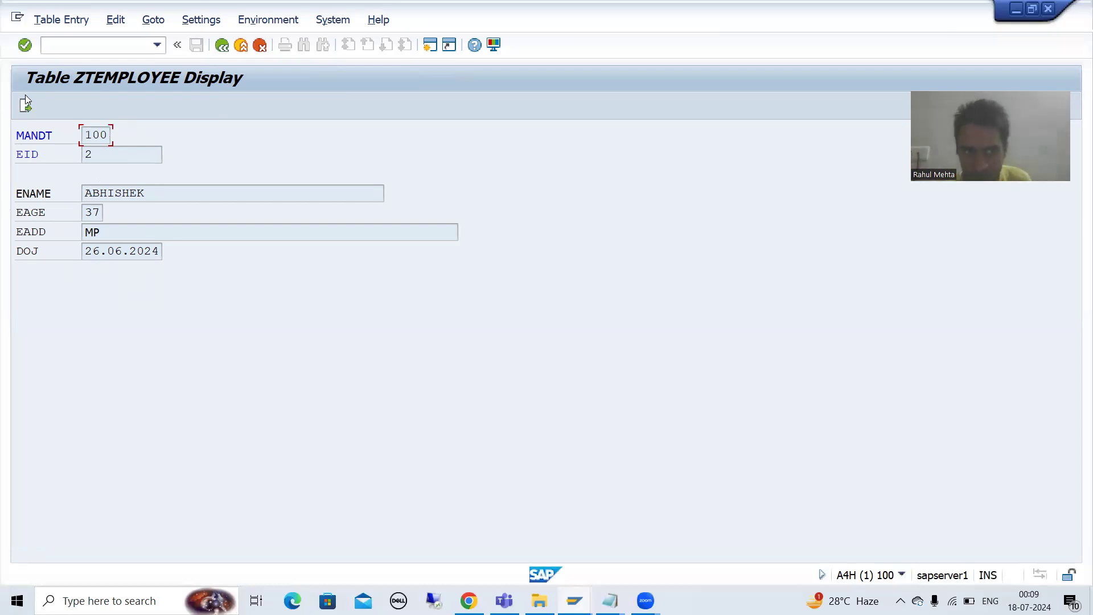
left_click(69, 46)
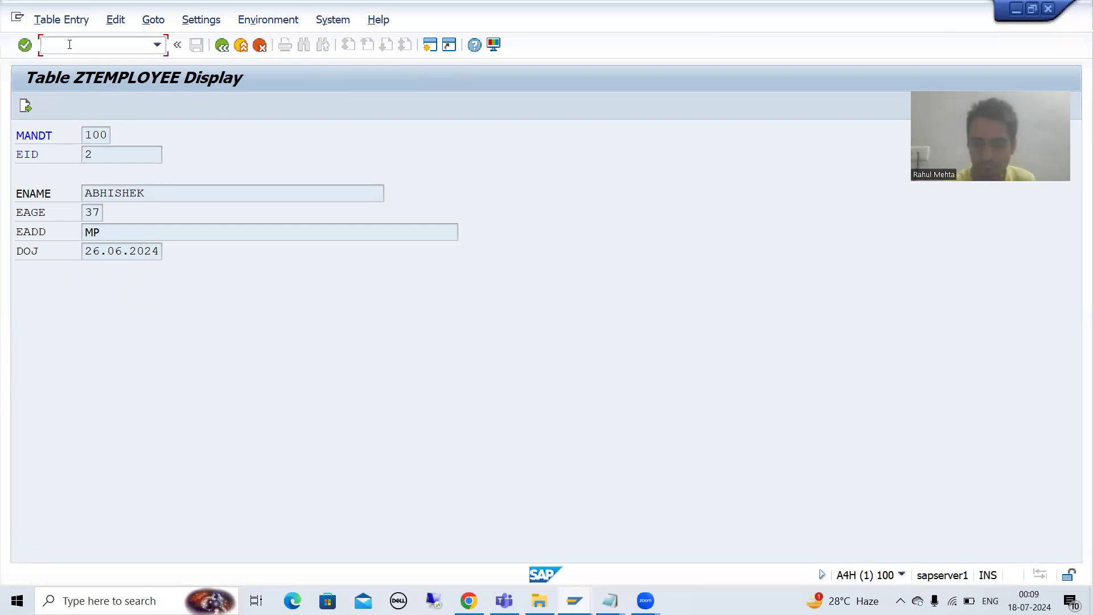
type("/h")
key("Return")
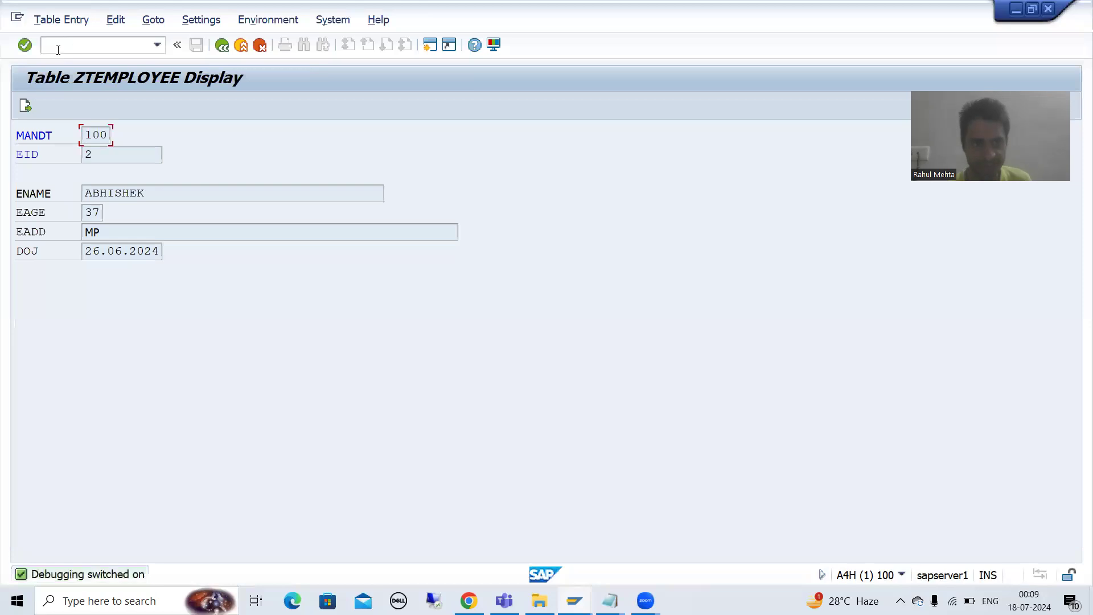
left_click(25, 45)
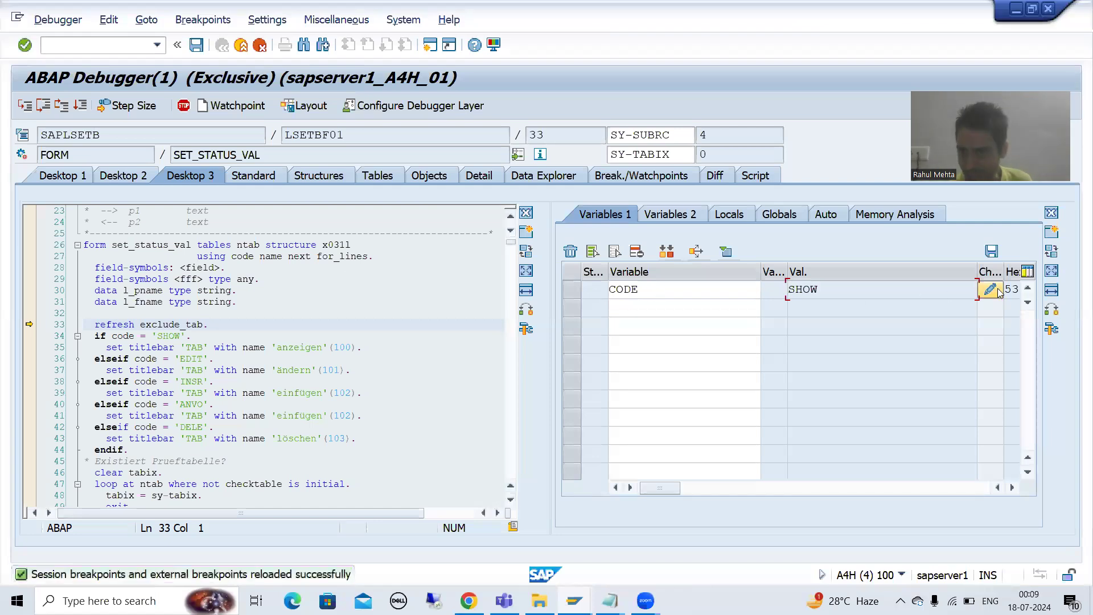
- Set the watched variable CODE to EDIT and continue execution so the selected records can be changed
left_click(929, 295)
key("BackSpace")
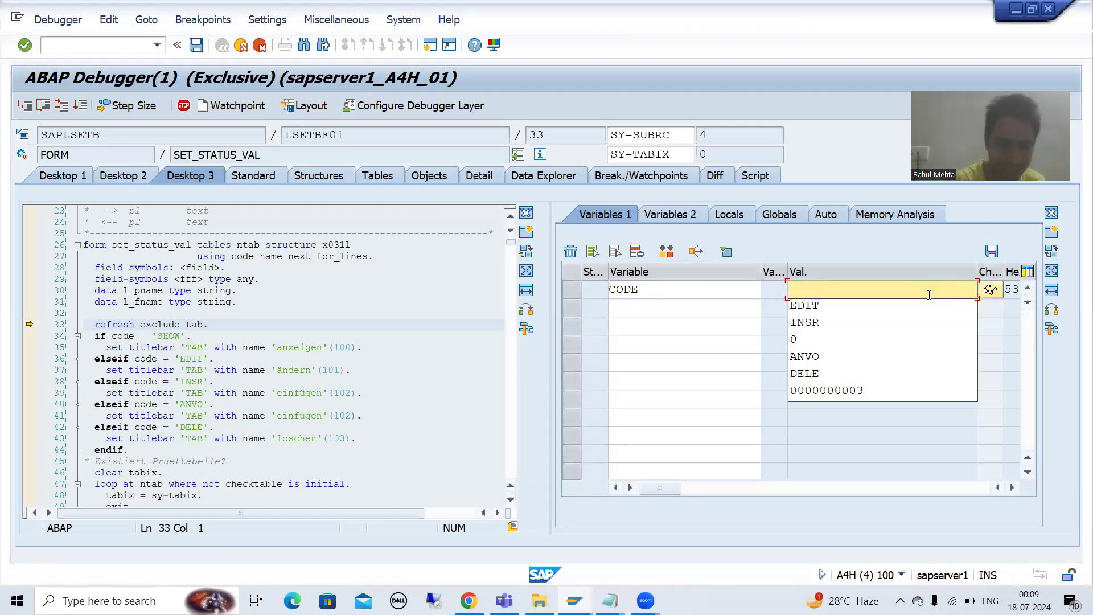
type("EDIT")
key("Return")
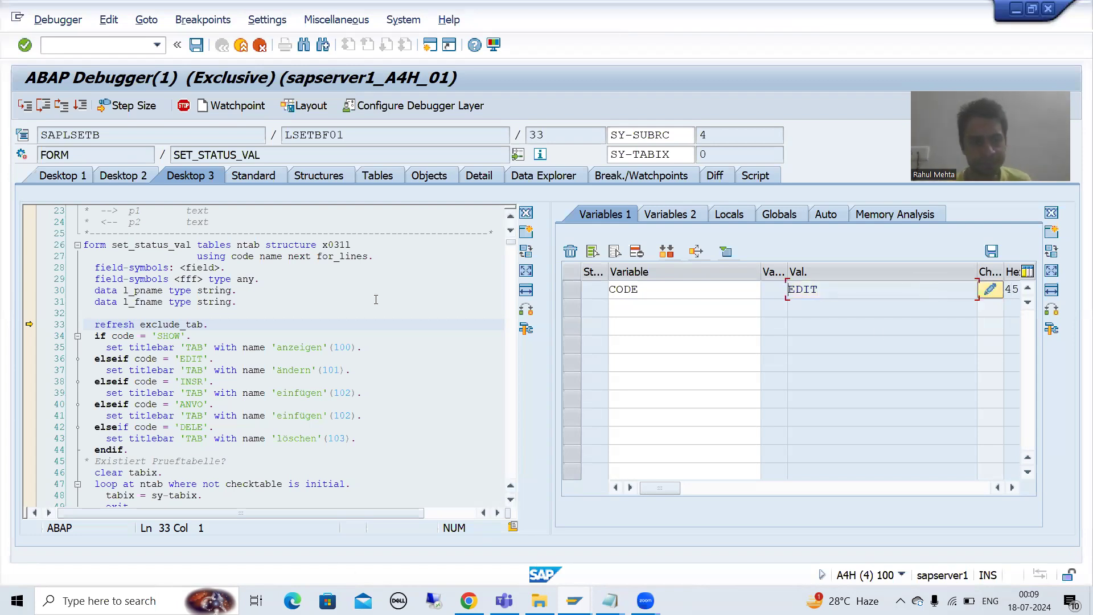
left_click(80, 109)
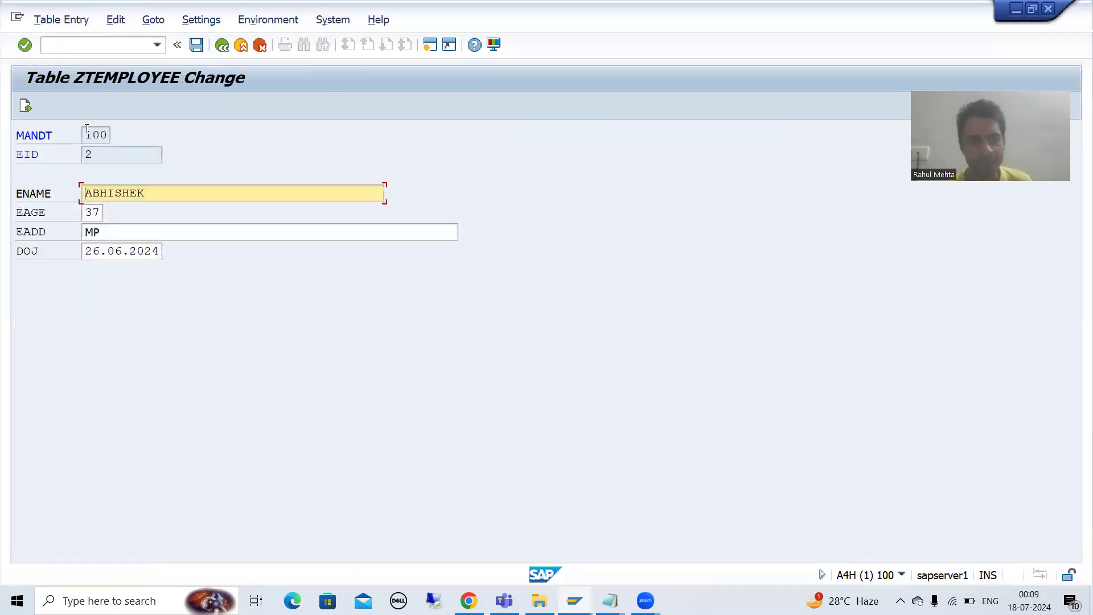
- Change the DOJ of the record with EID 2 to 18.07.2024 and save the record
double_click(153, 257)
type("2")
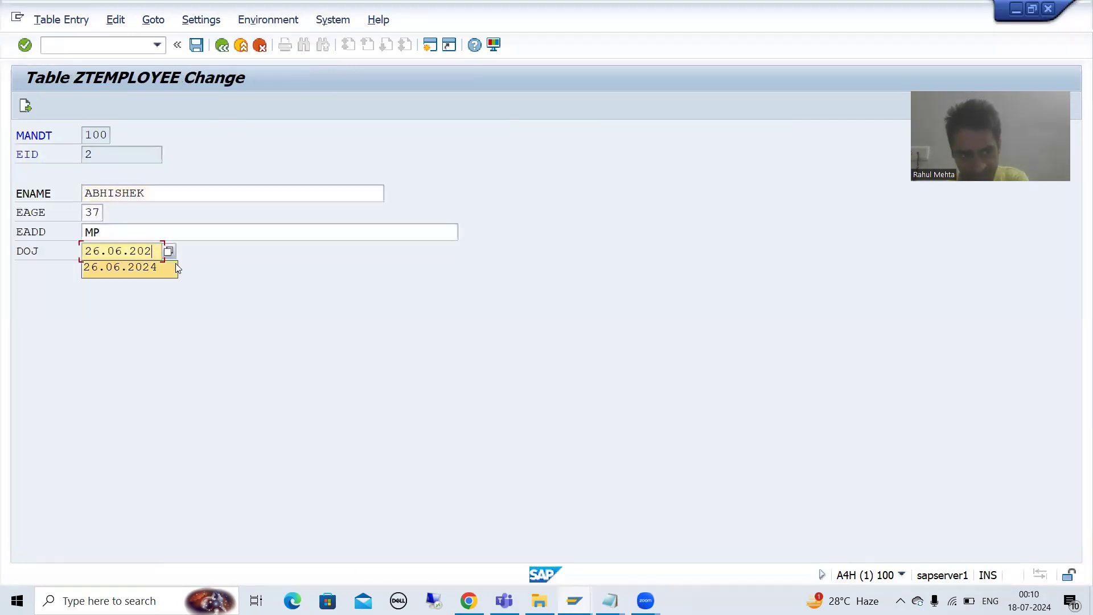
left_click(127, 266)
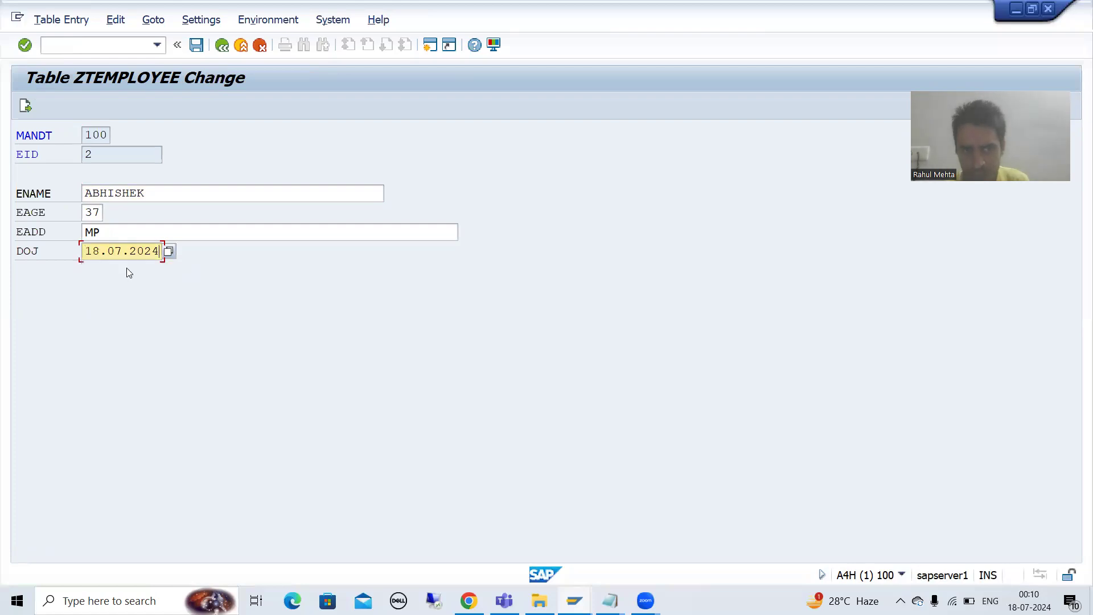
key("Return")
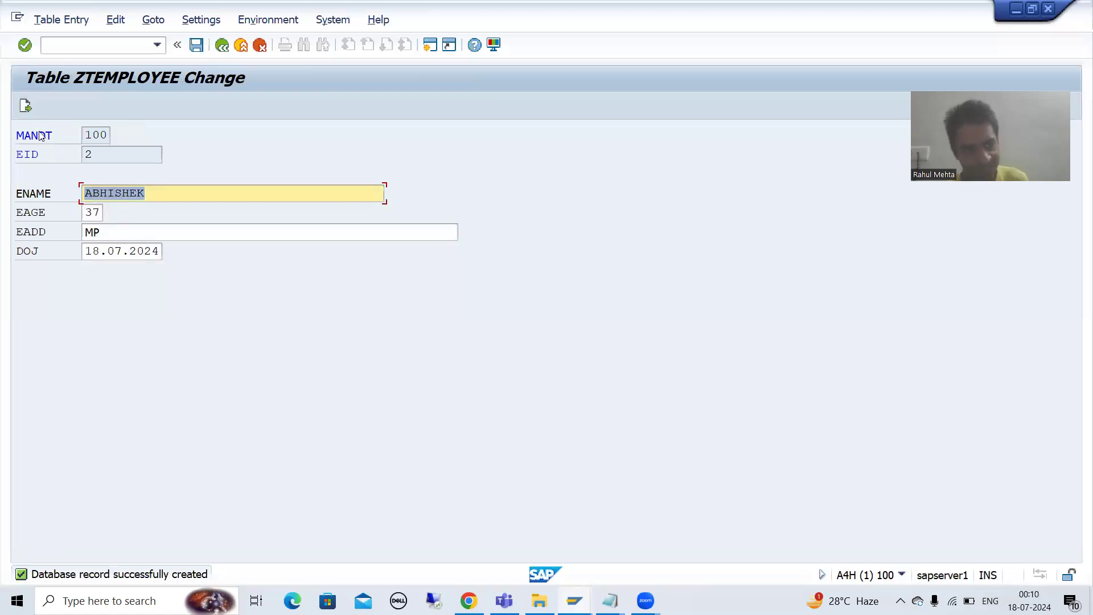
- Move on to the record with EID 3, change its DOJ to 18.07.2024 and save the record
left_click(28, 108)
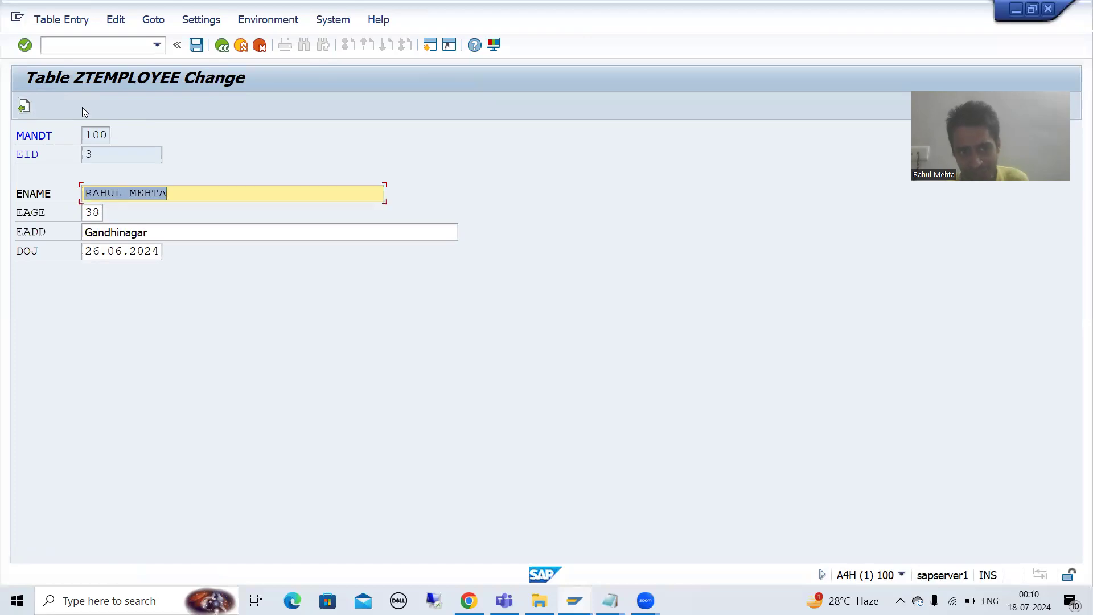
left_click(157, 252)
key("BackSpace")
key("BackSpace")
key("BackSpace")
key("BackSpace")
key("BackSpace")
key("BackSpace")
key("BackSpace")
key("BackSpace")
key("BackSpace")
key("BackSpace")
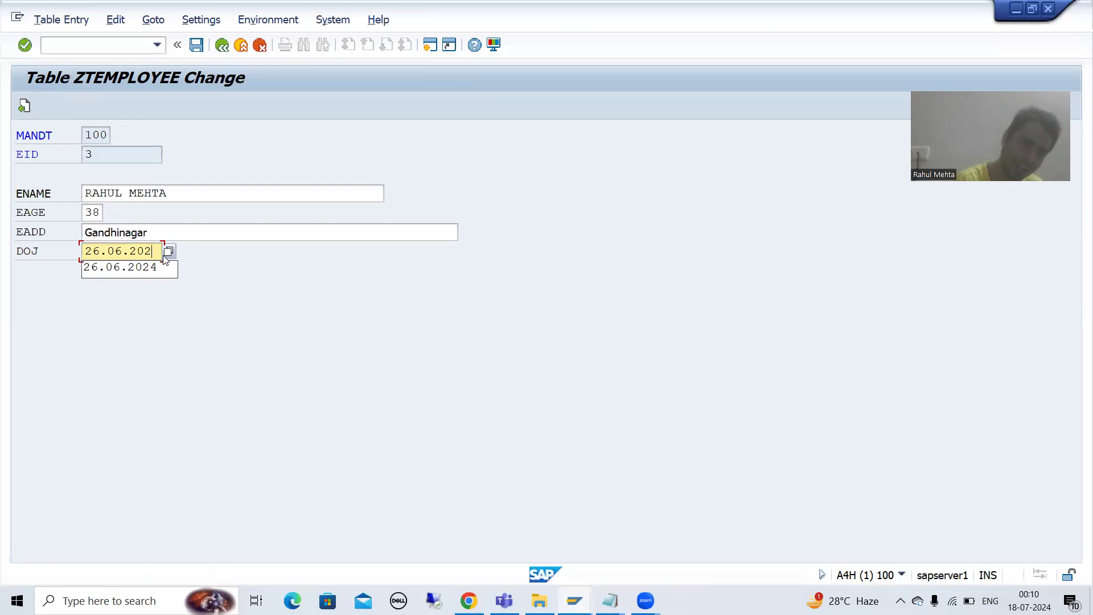
key("Down")
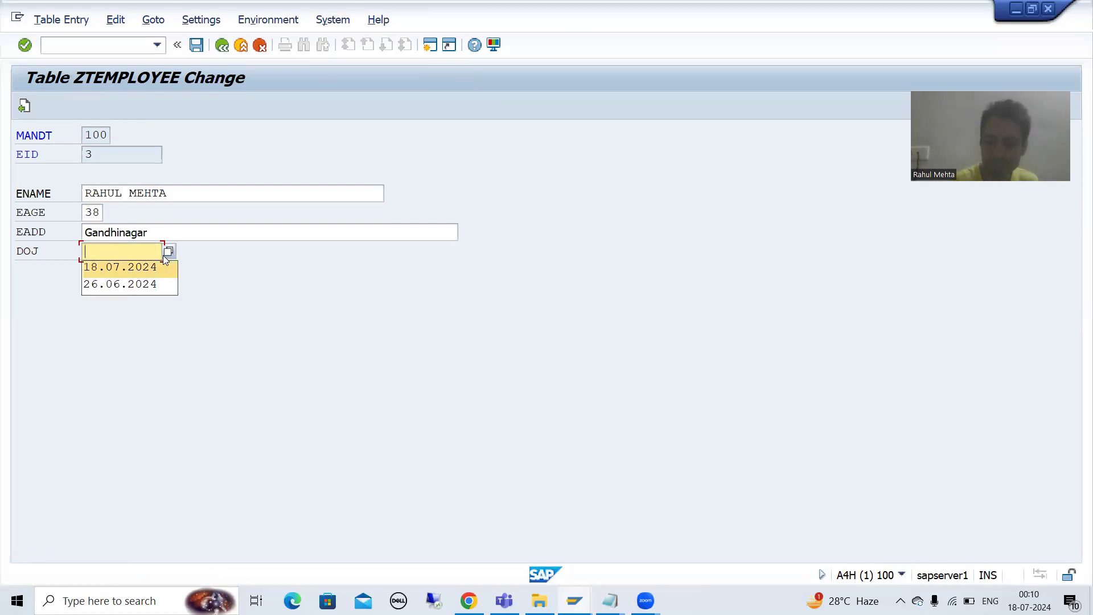
key("Return")
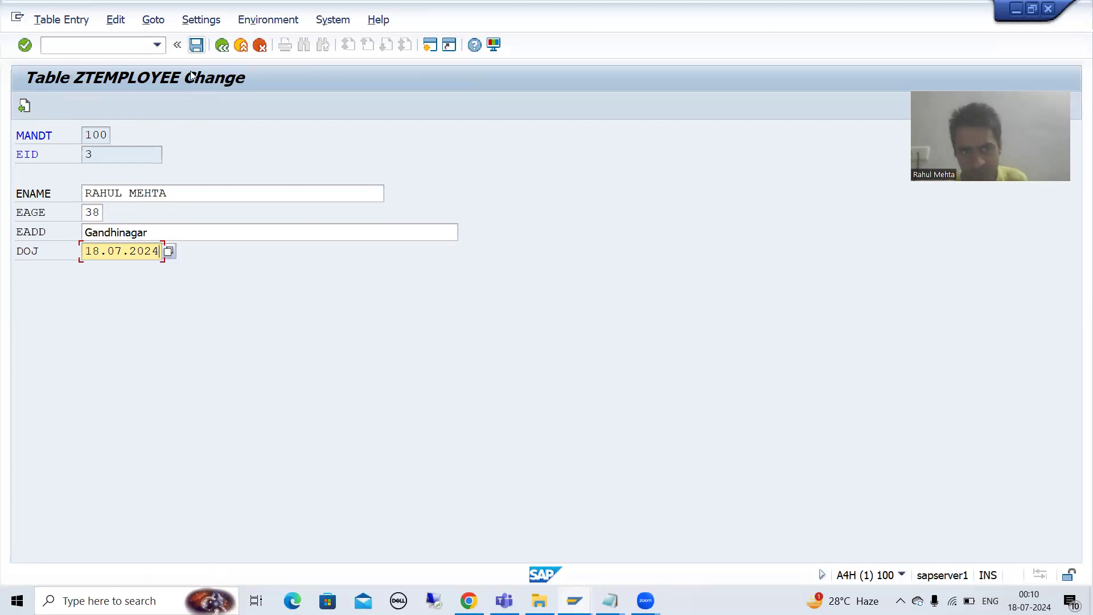
left_click(196, 45)
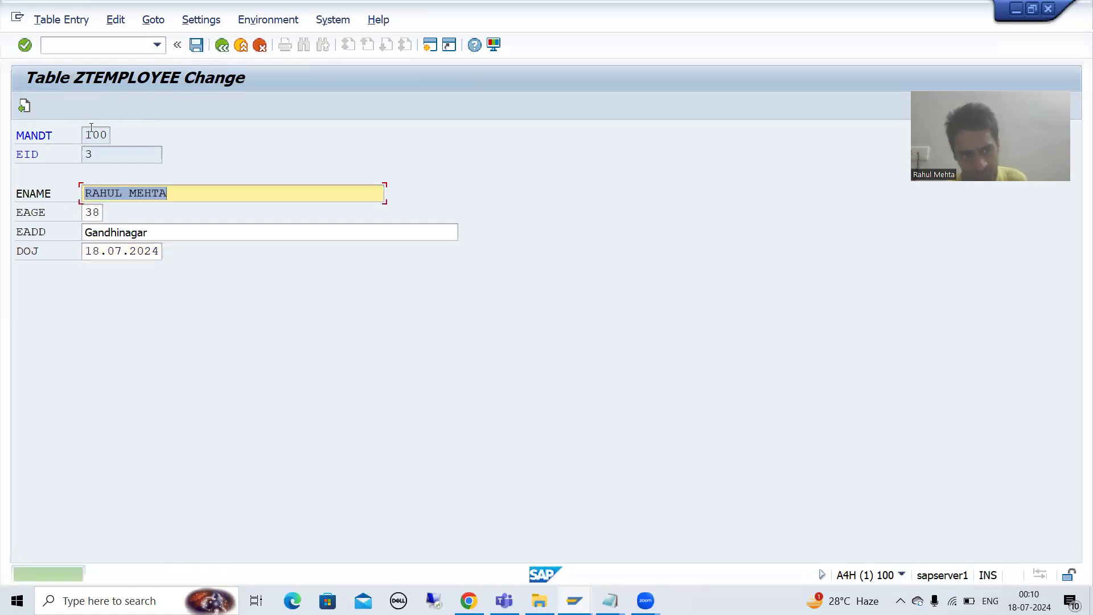
- Review the DOJ of both selected records, then return to the ZTEMPLOYEE entries list and refresh it
left_click(25, 107)
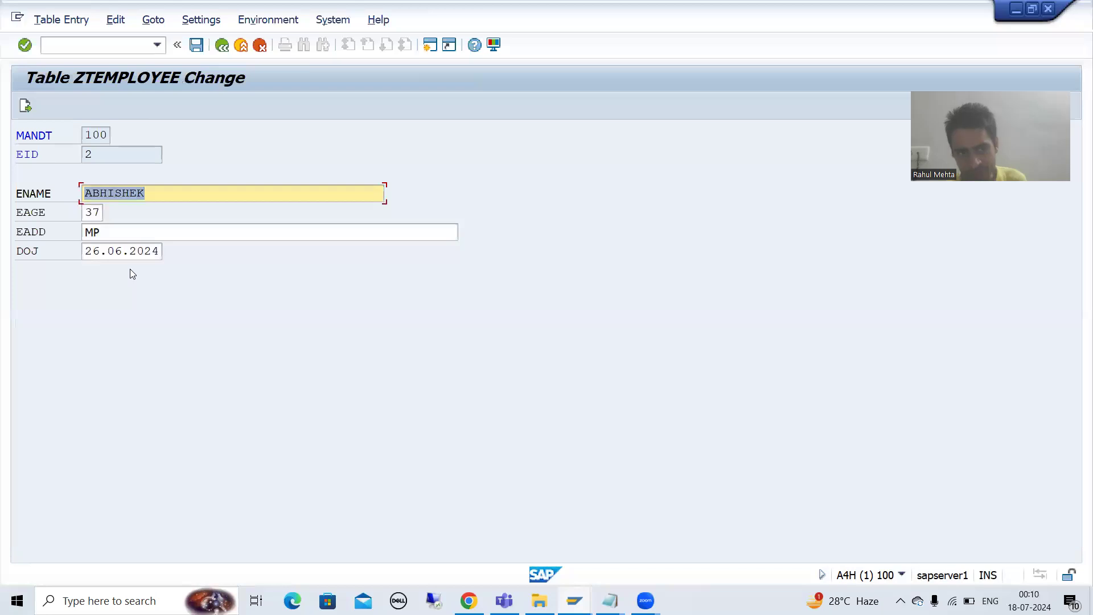
left_click(25, 110)
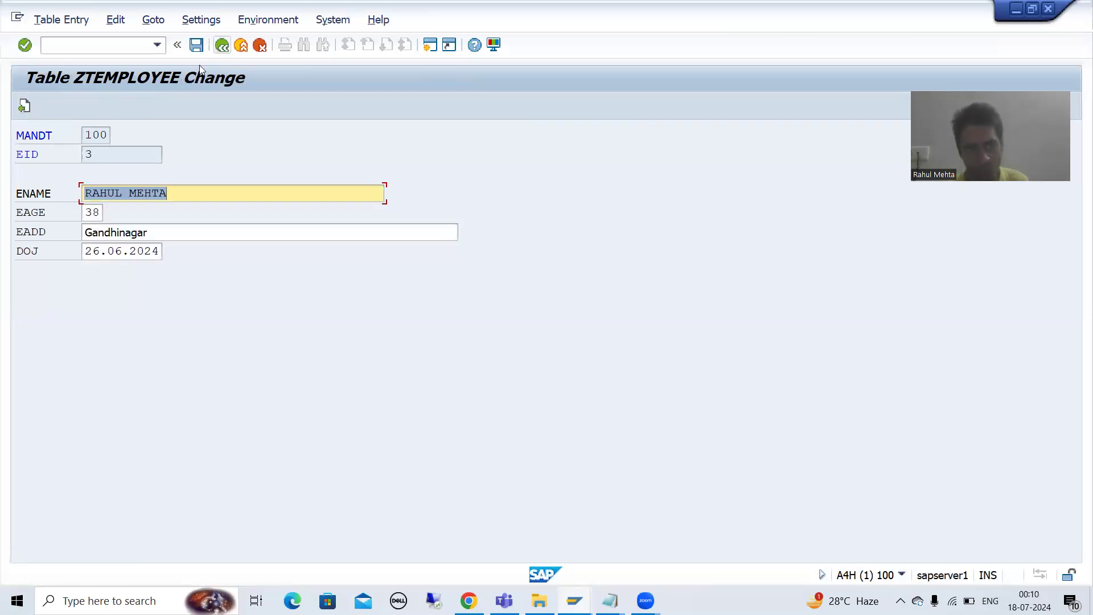
key("F3")
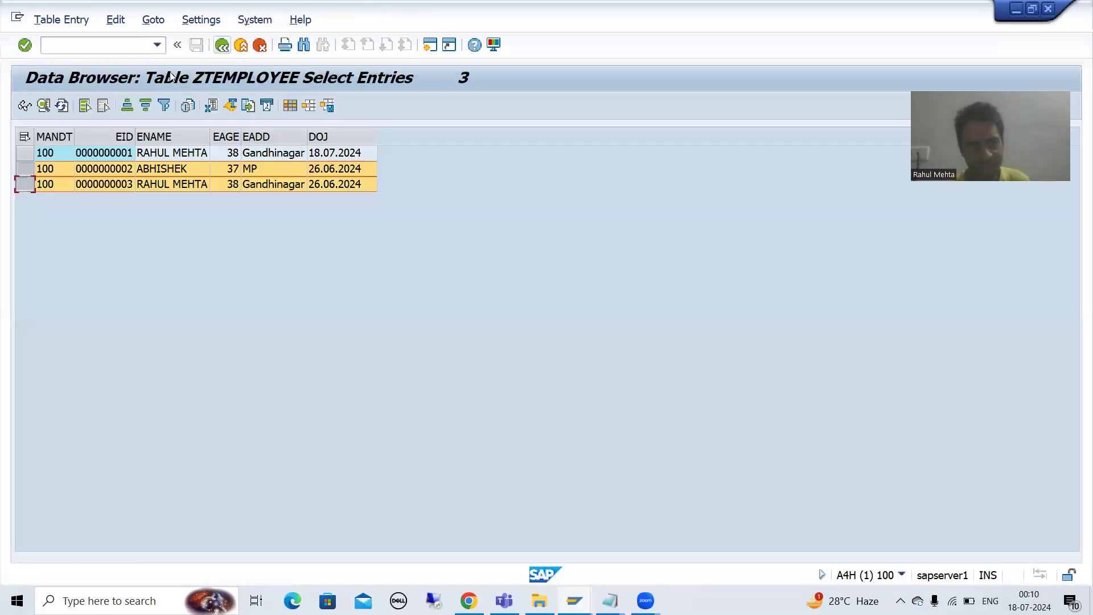
left_click(62, 108)
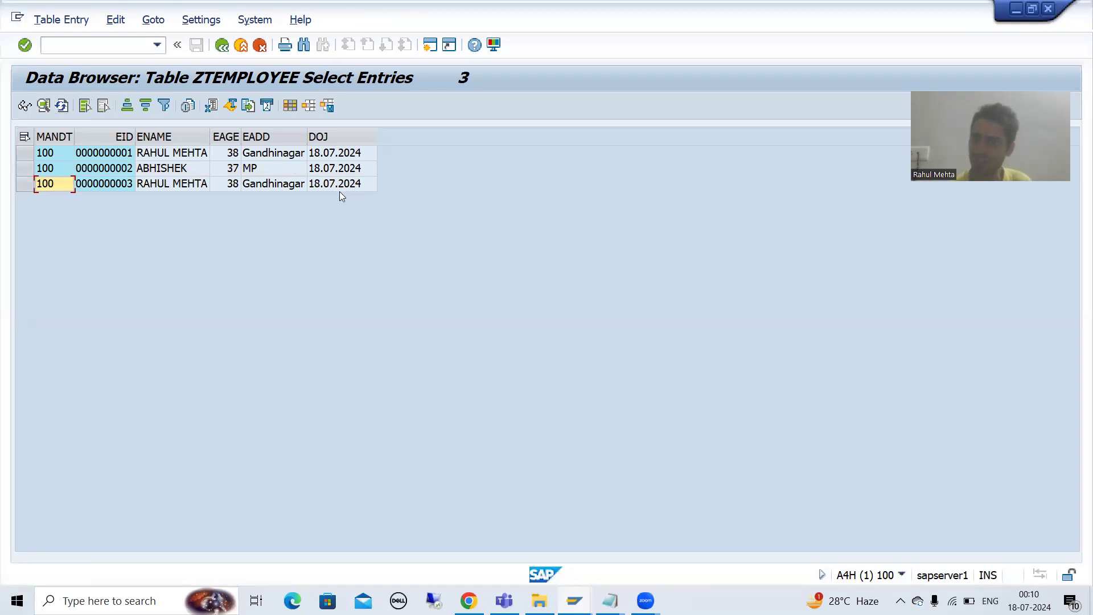
- Switch to the Employee Details session and run the report for date of joining 18.07.2024
left_click(574, 601)
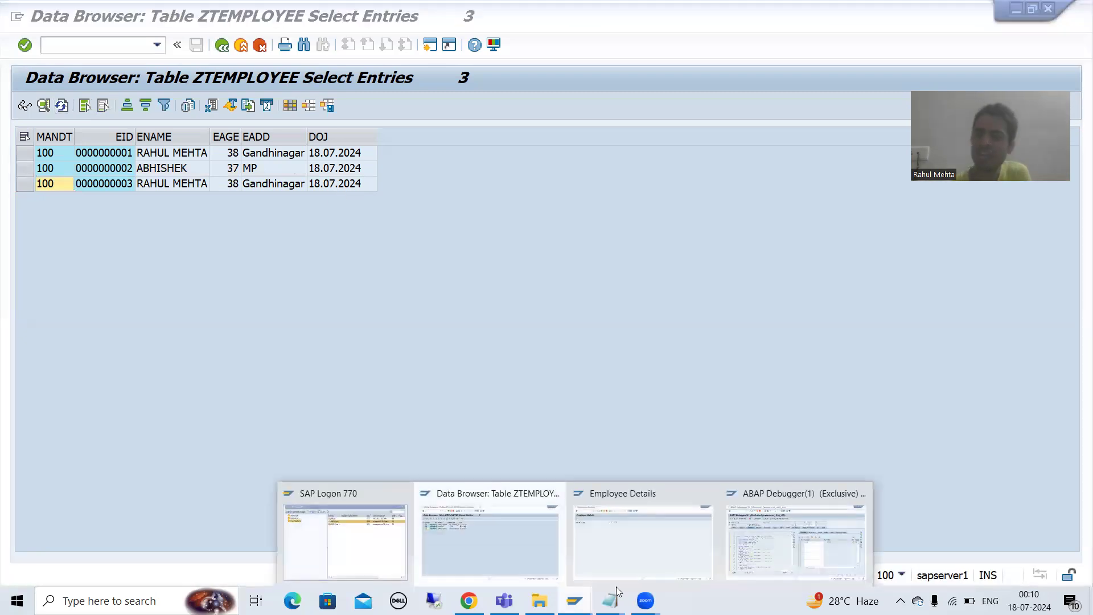
left_click(660, 549)
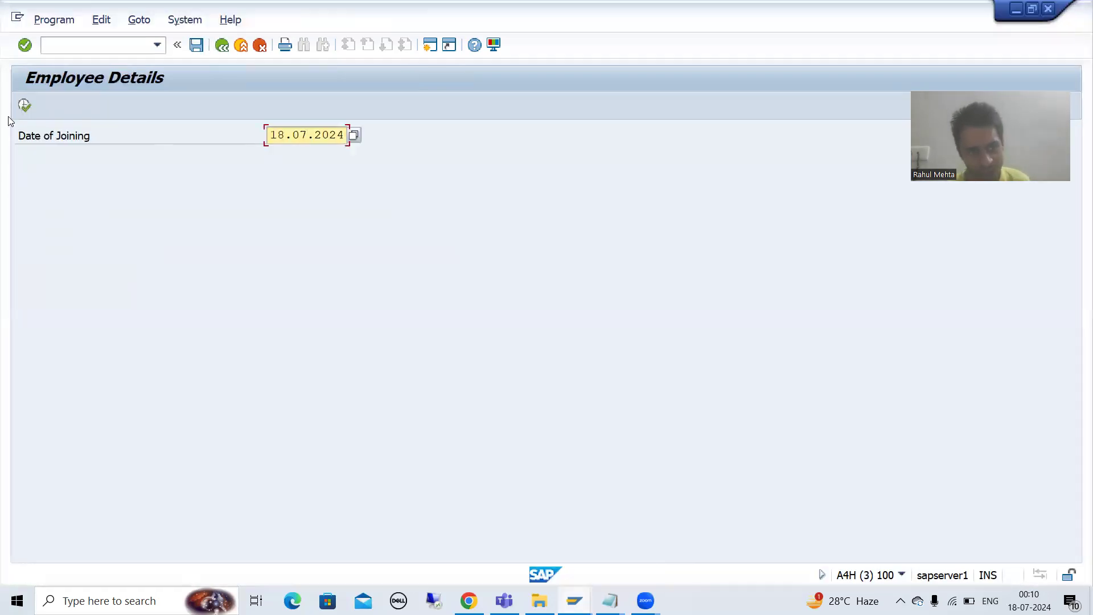
left_click(25, 105)
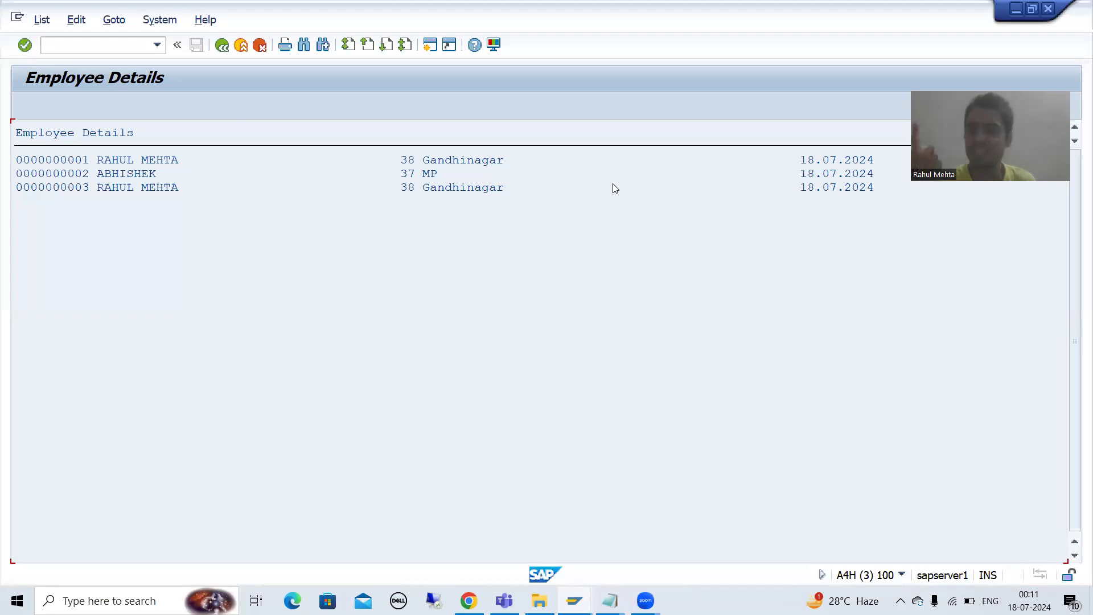
- Return to the ZTEMPLOYEE entries list, open the record with EID 3 in display mode and start the debugger with /h
key("alt+Tab")
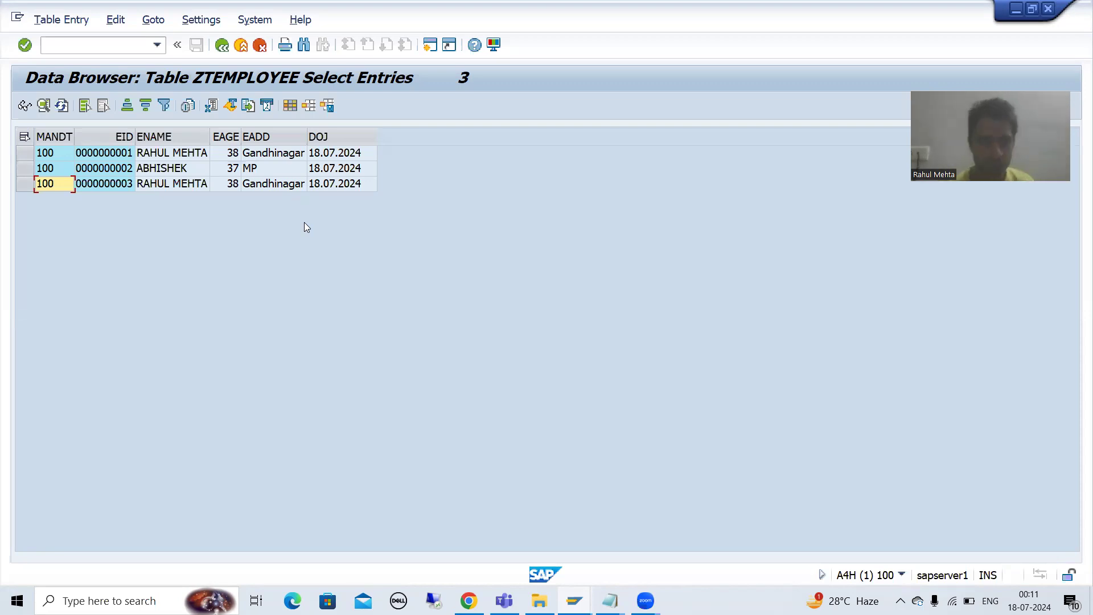
left_click(25, 183)
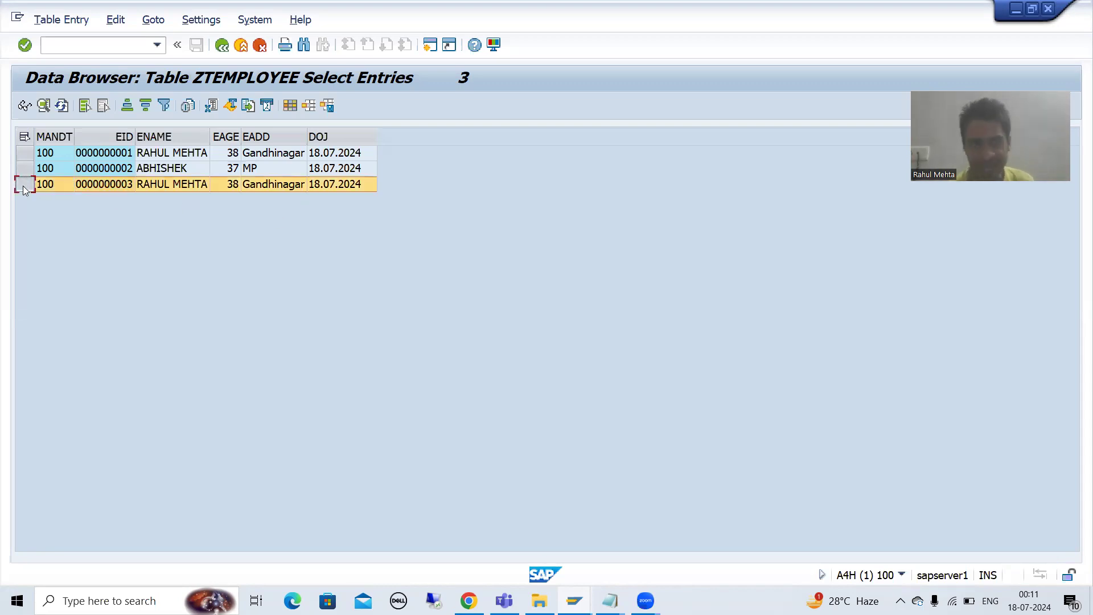
left_click(26, 106)
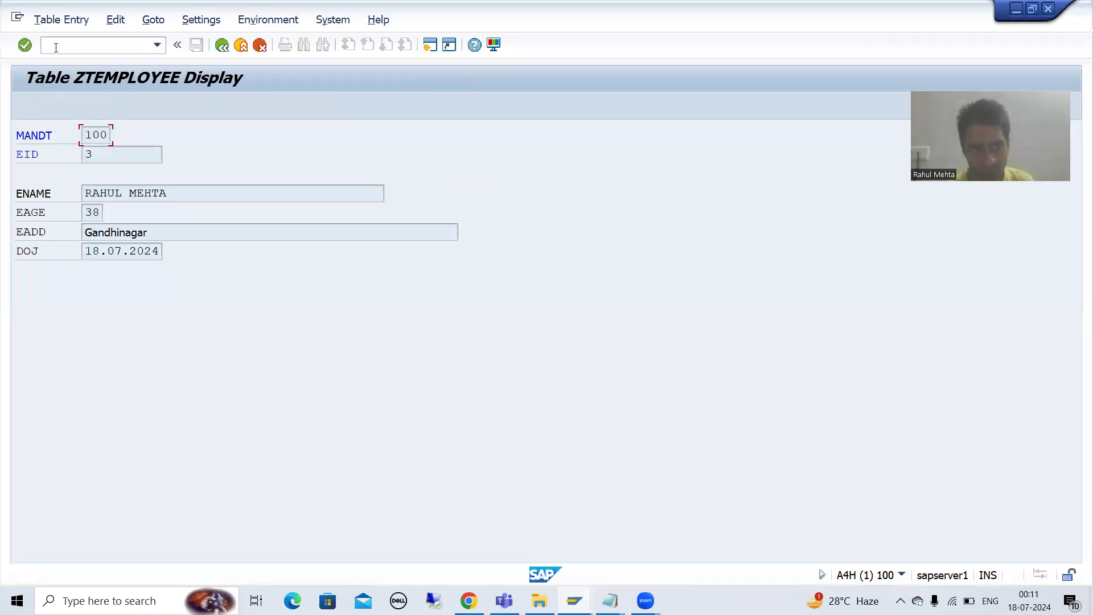
type("/h")
key("Return")
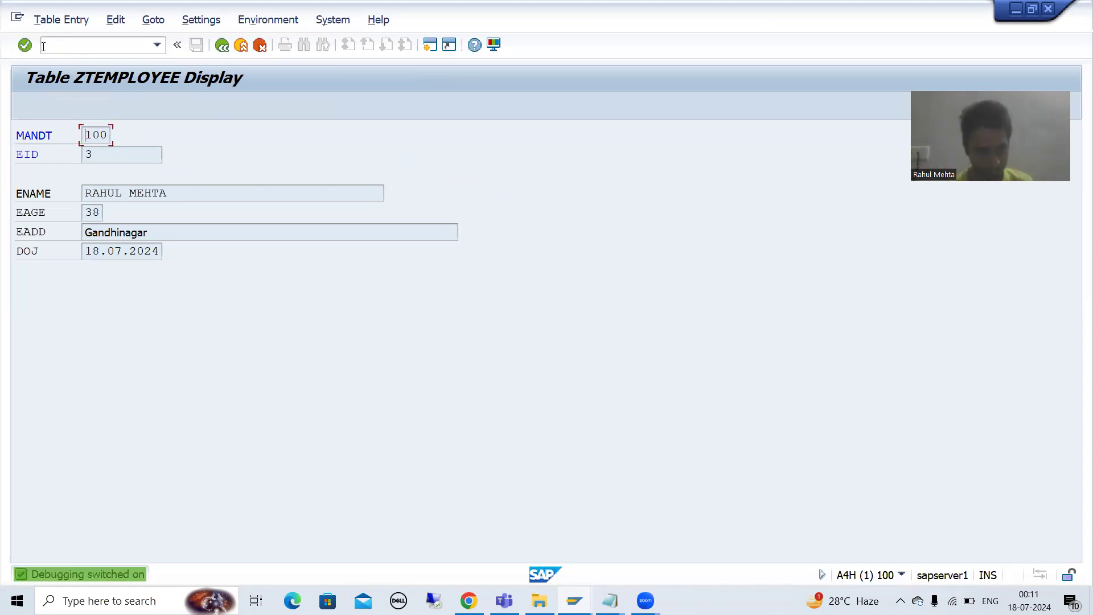
left_click(26, 46)
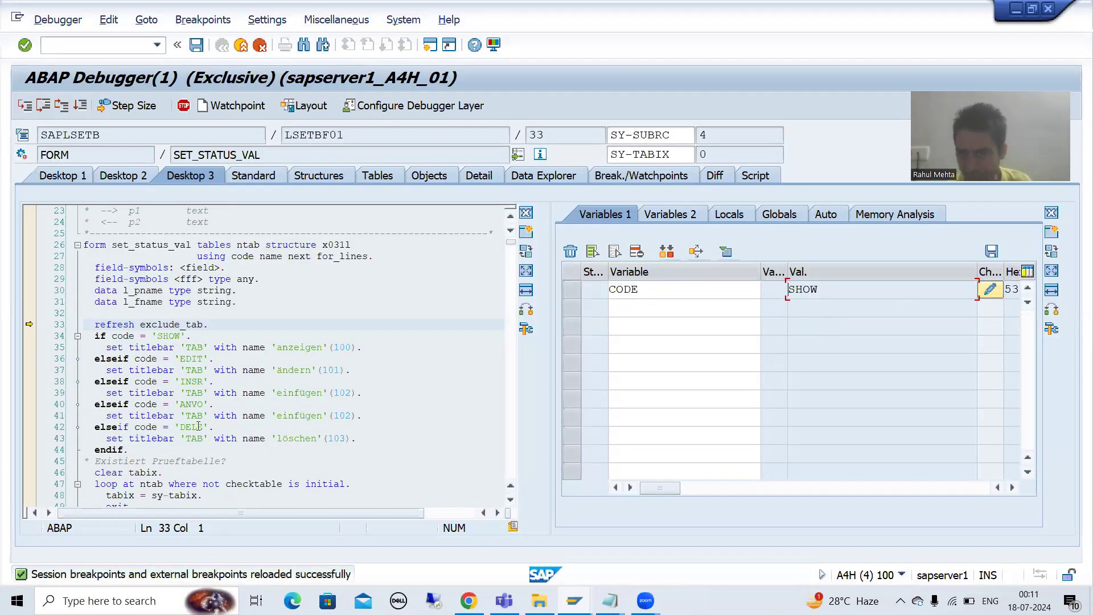
- Set the watched variable CODE to DELE and continue execution so the record can be deleted
left_click(922, 291)
double_click(922, 290)
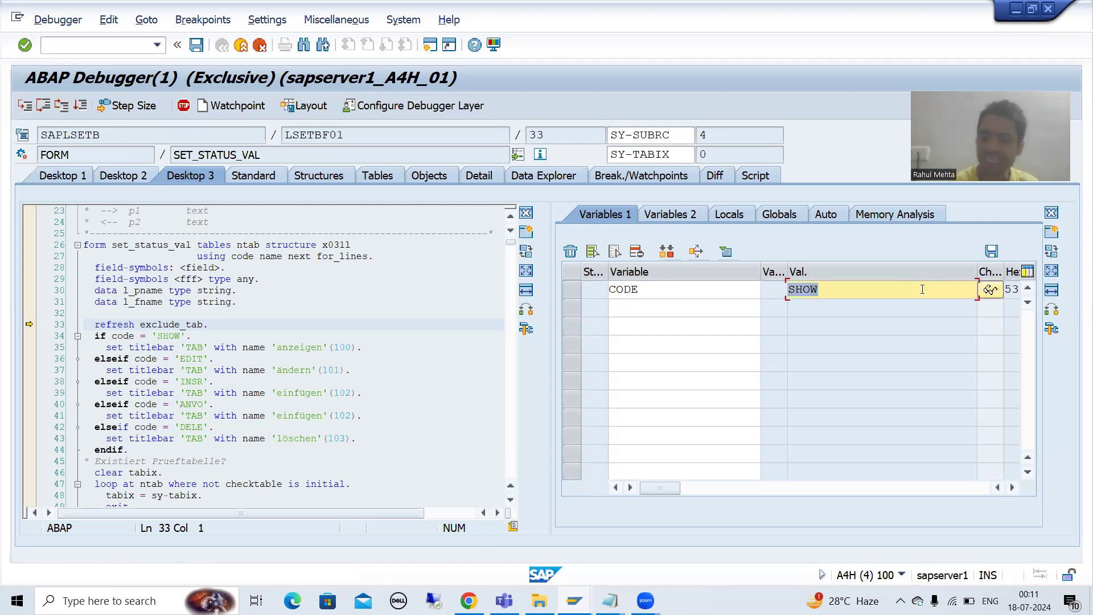
key("BackSpace")
type("DELE")
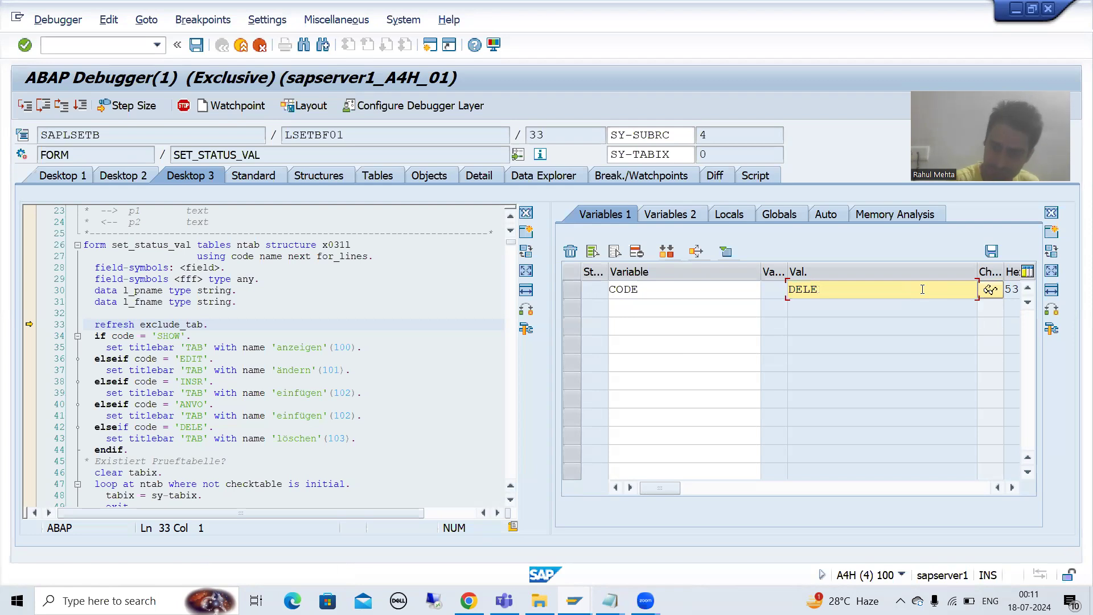
key("Return")
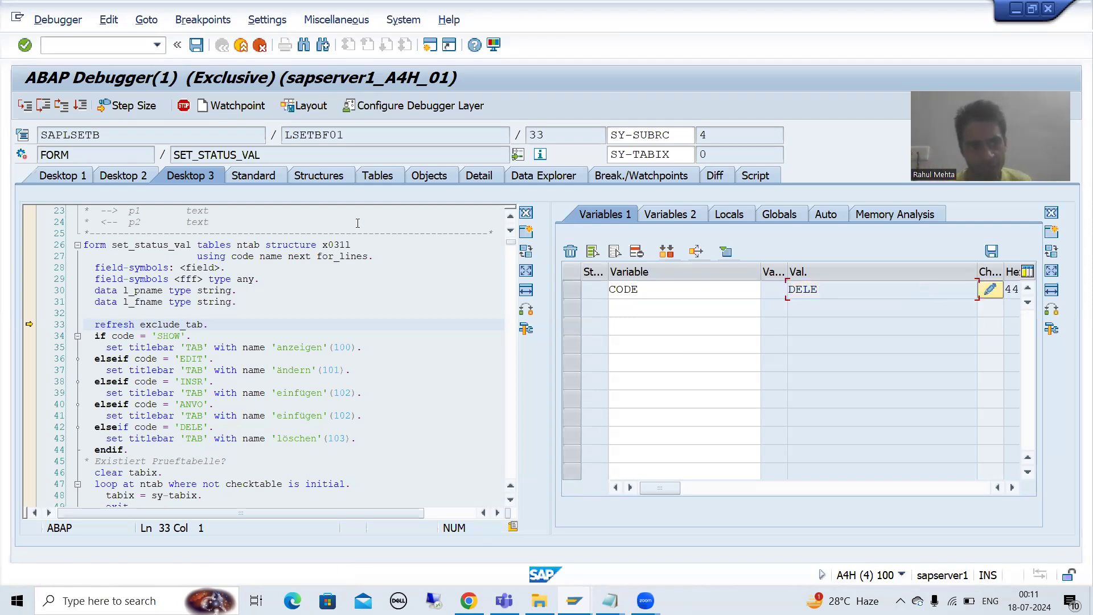
left_click(80, 106)
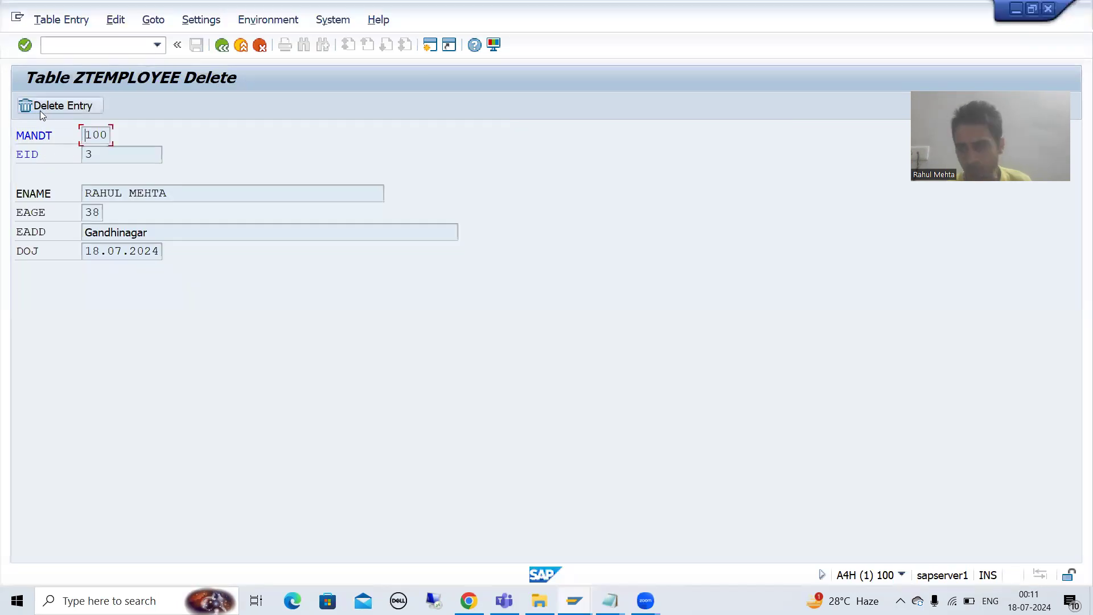
- Delete the ZTEMPLOYEE record with EID 3, then return to the entries list and refresh it
left_click(44, 110)
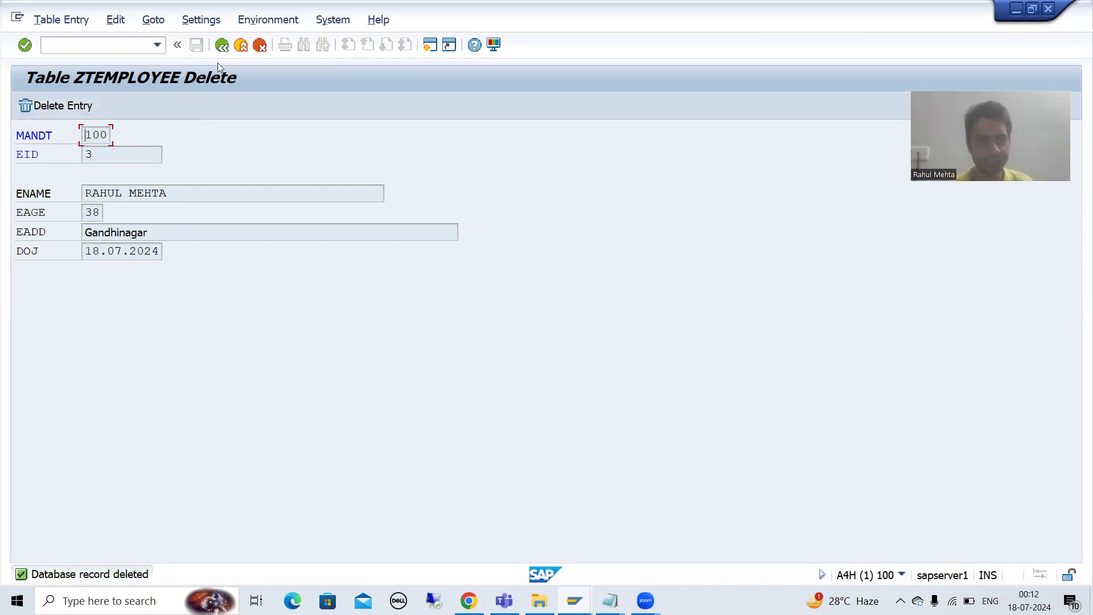
key("F3")
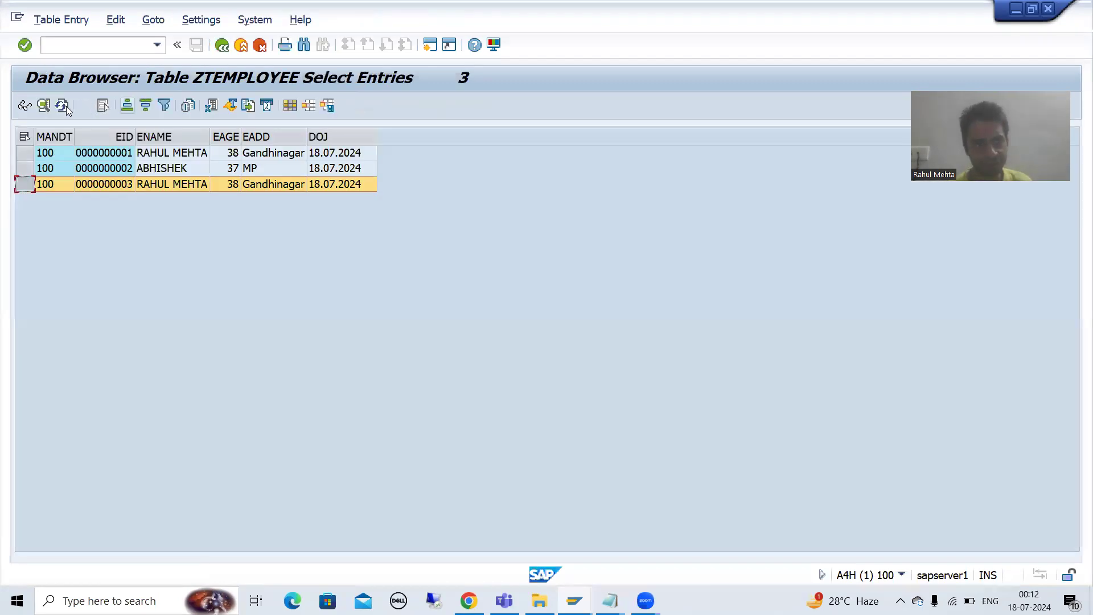
left_click(62, 106)
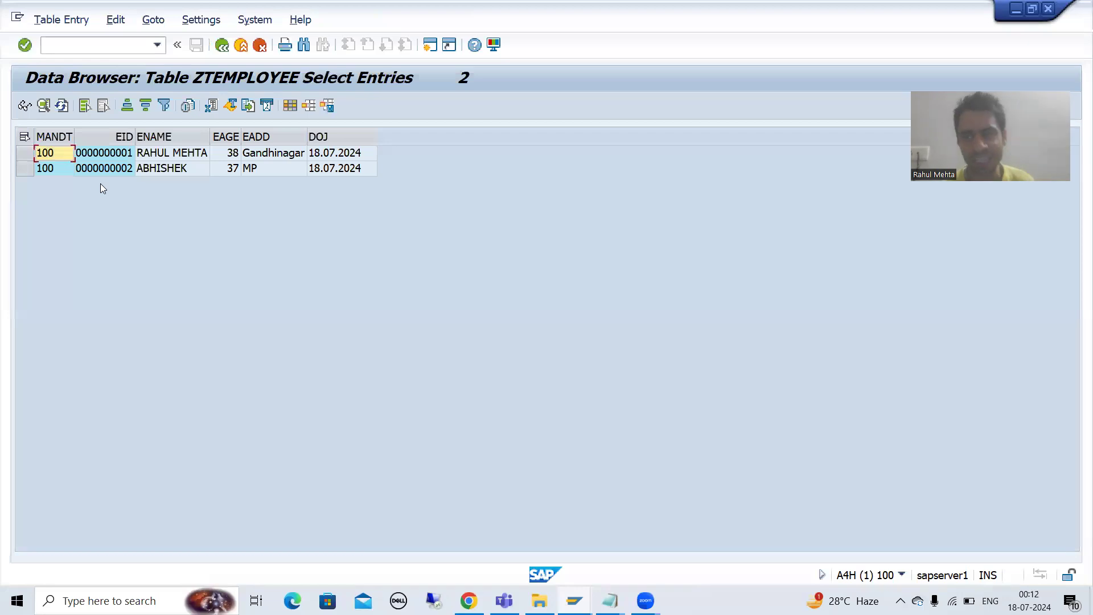
- Open the ZTEMPLOYEE record with EID 1 in display mode and start the debugger with /h
left_click(21, 152)
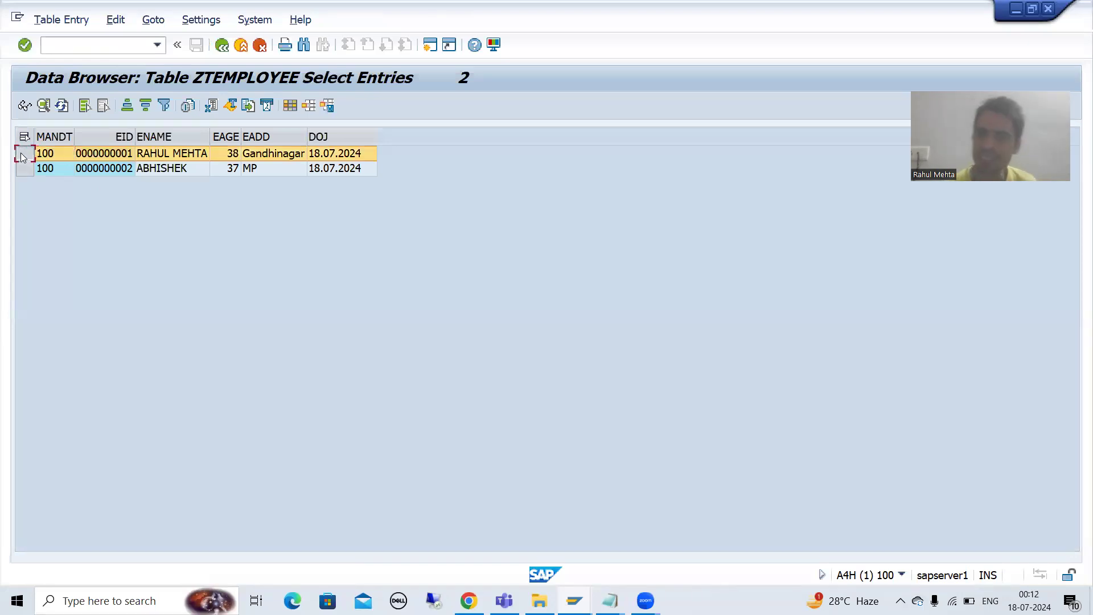
left_click(25, 105)
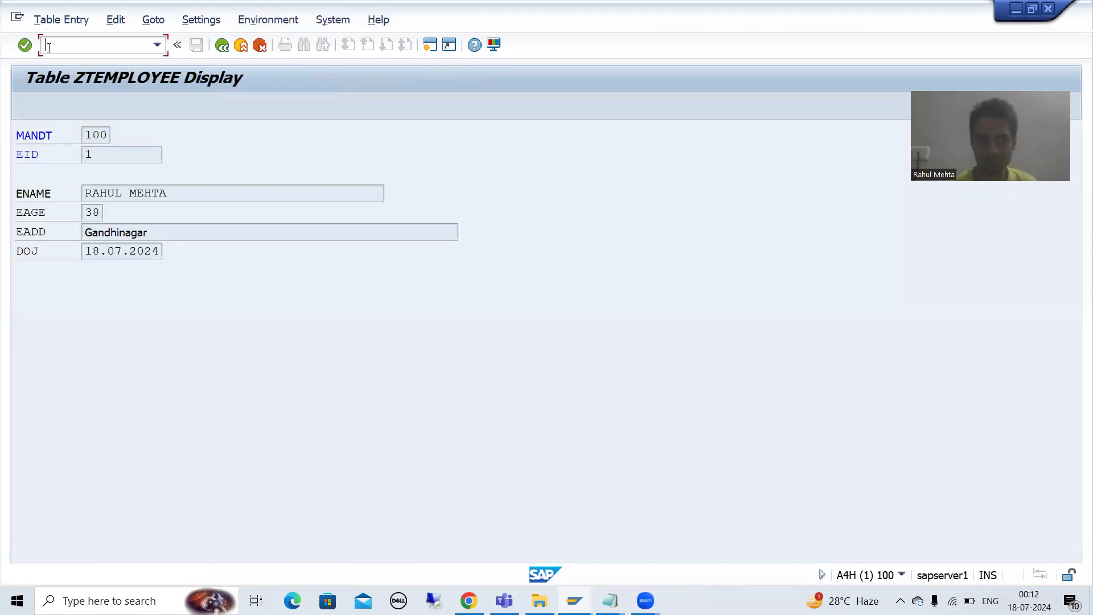
type("/h")
key("Return")
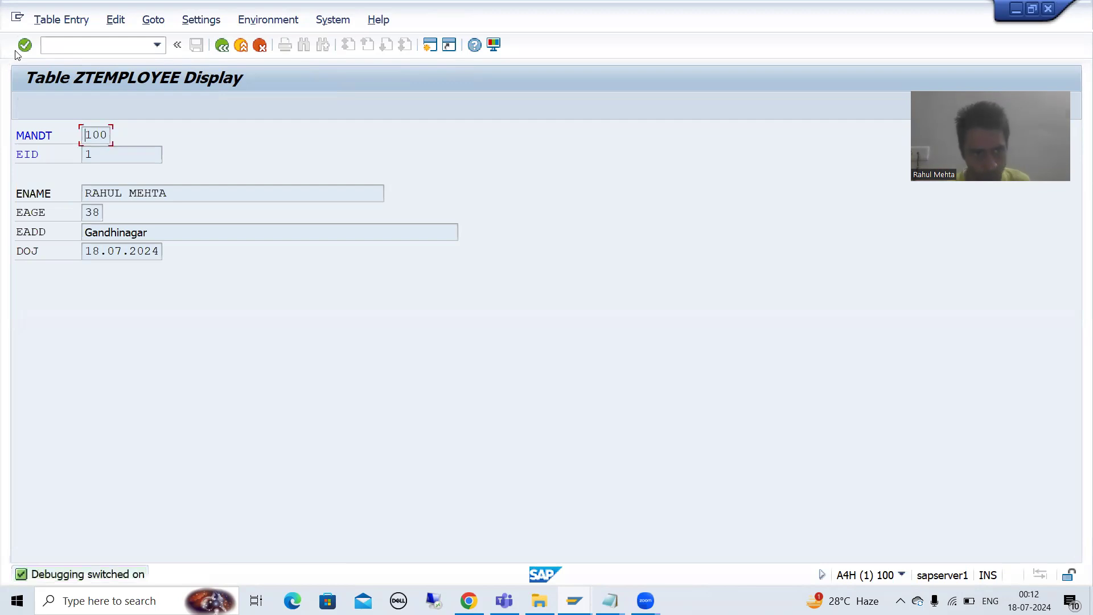
left_click(25, 45)
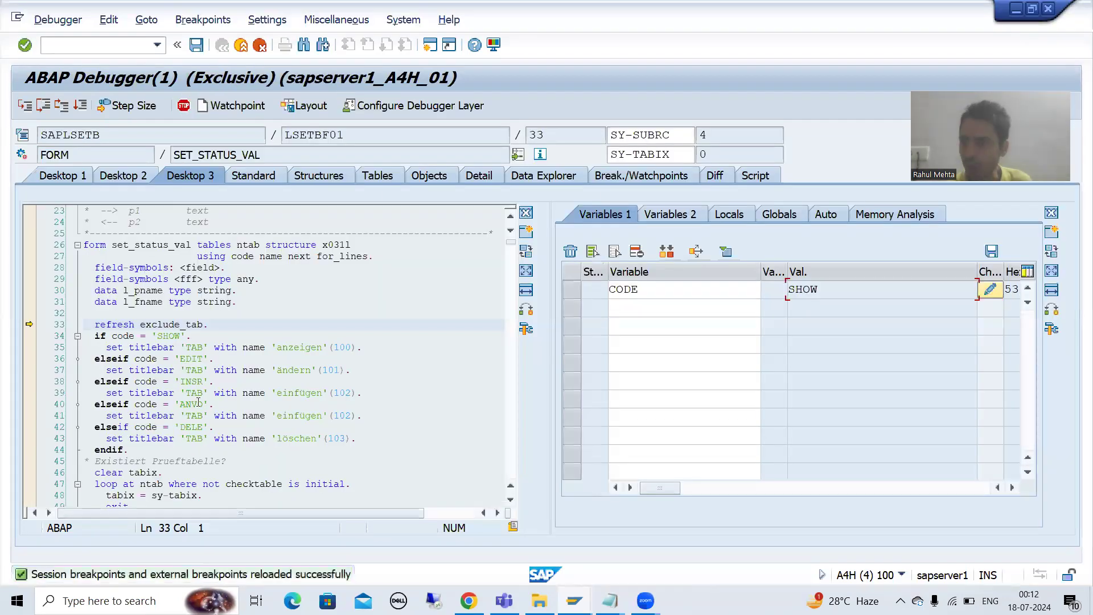
- Set the watched variable CODE to INSR and continue execution so a new record can be inserted
left_click(991, 291)
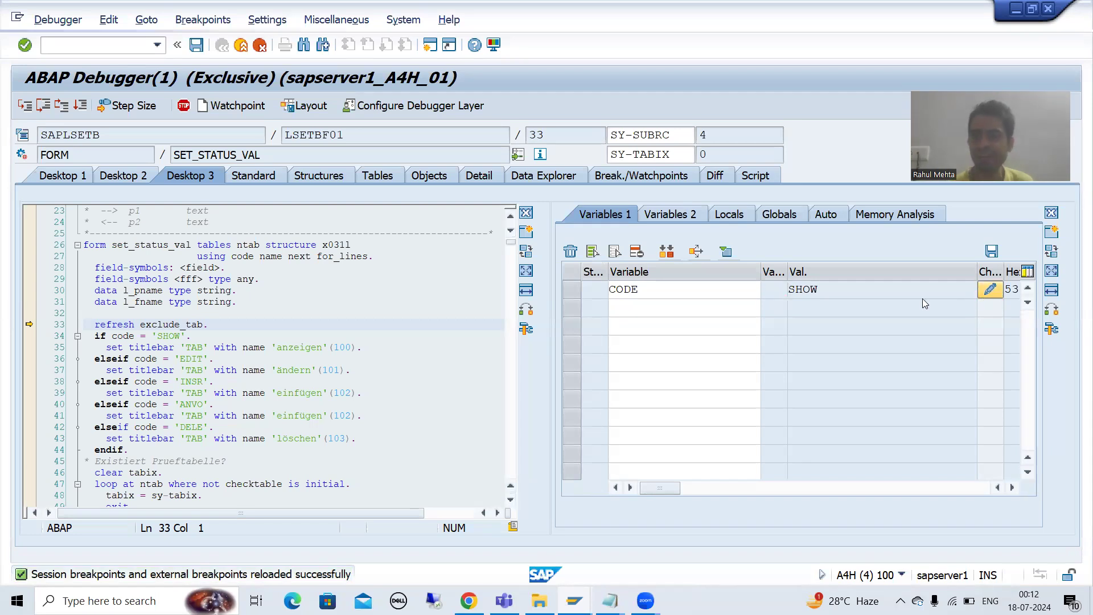
type("INSR")
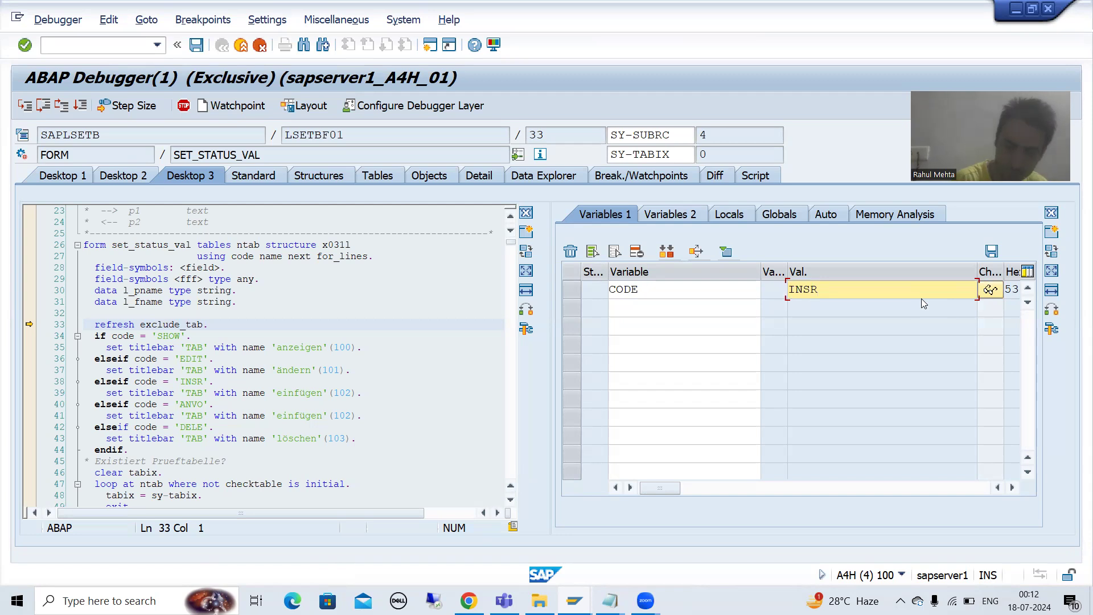
key("Return")
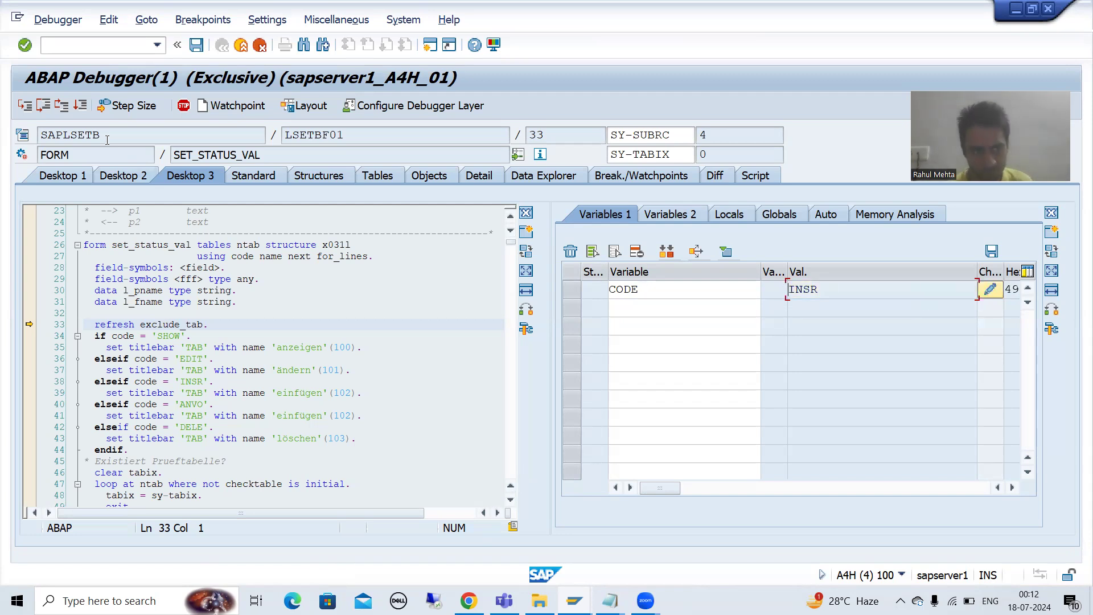
left_click(83, 107)
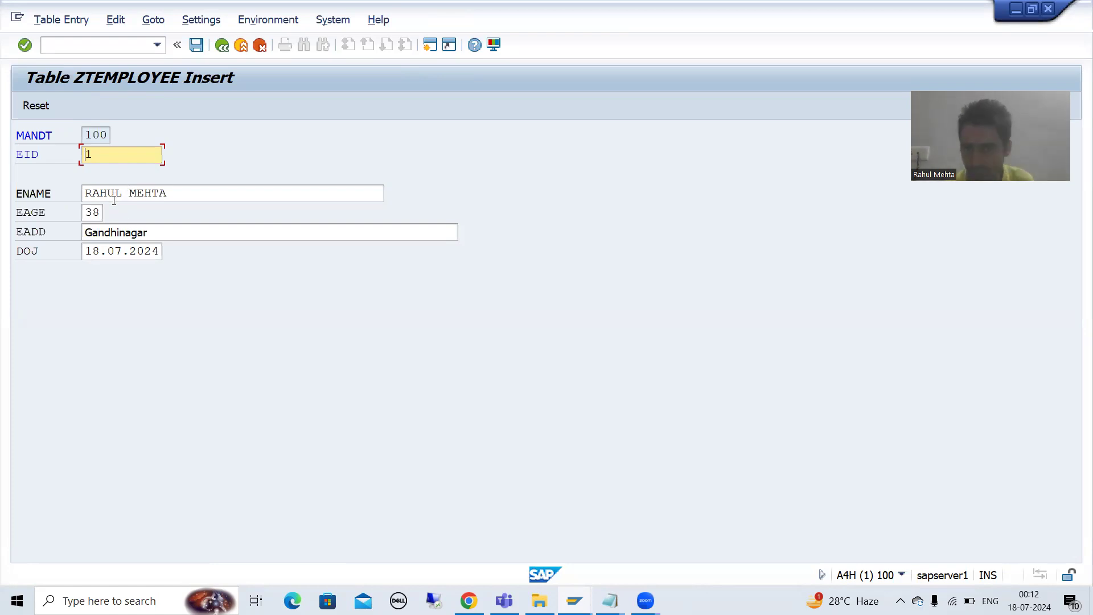
- Set the new record's EID to 3, save it and refresh the ZTEMPLOYEE entries list
double_click(106, 159)
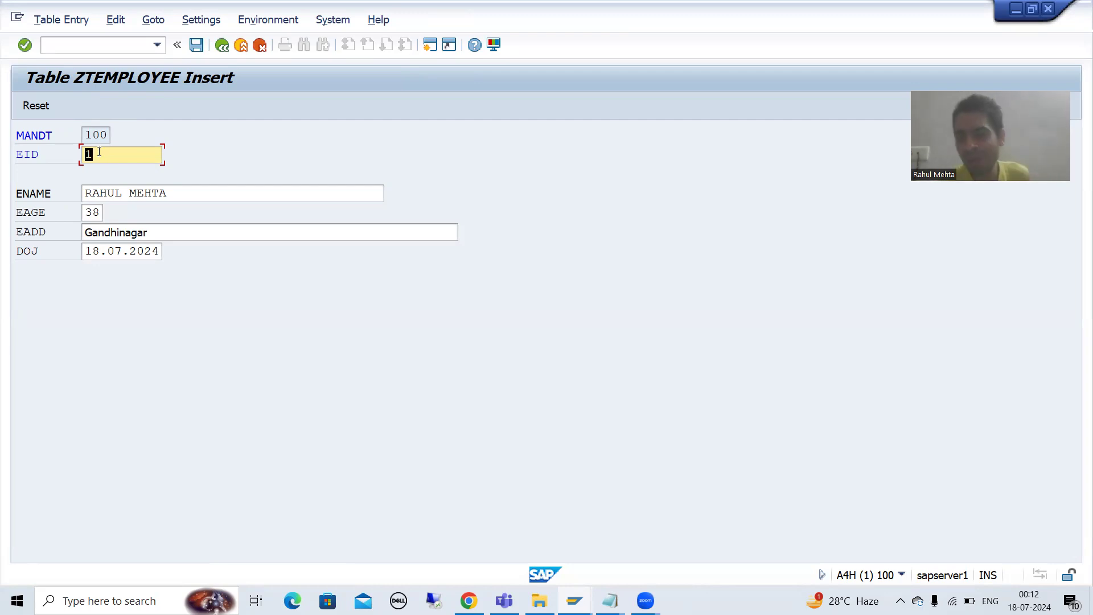
type("3")
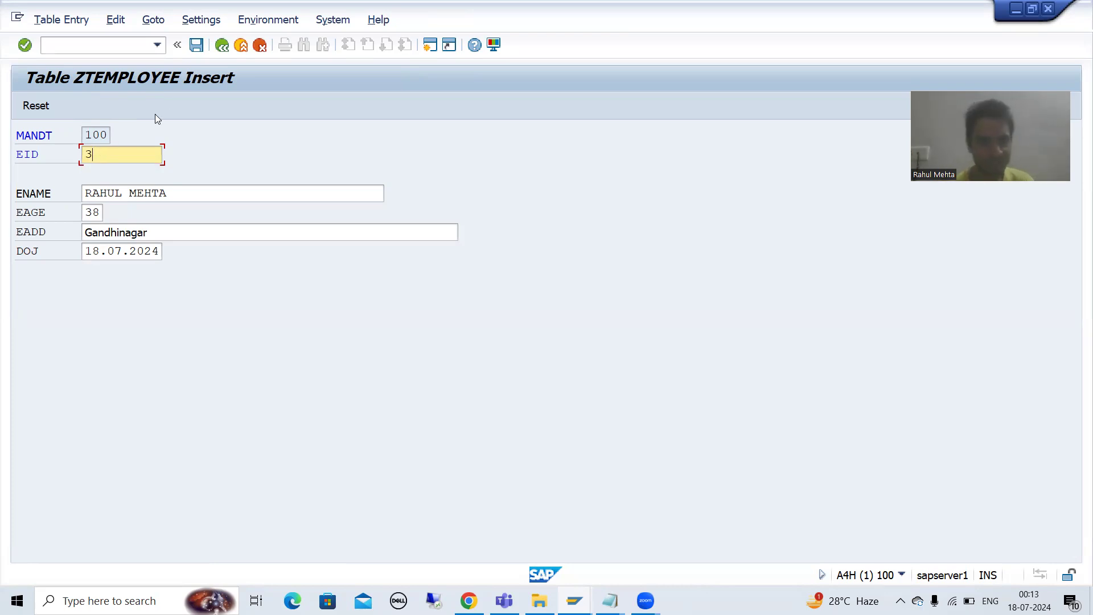
key("Return")
key("shift+Tab")
key("Return")
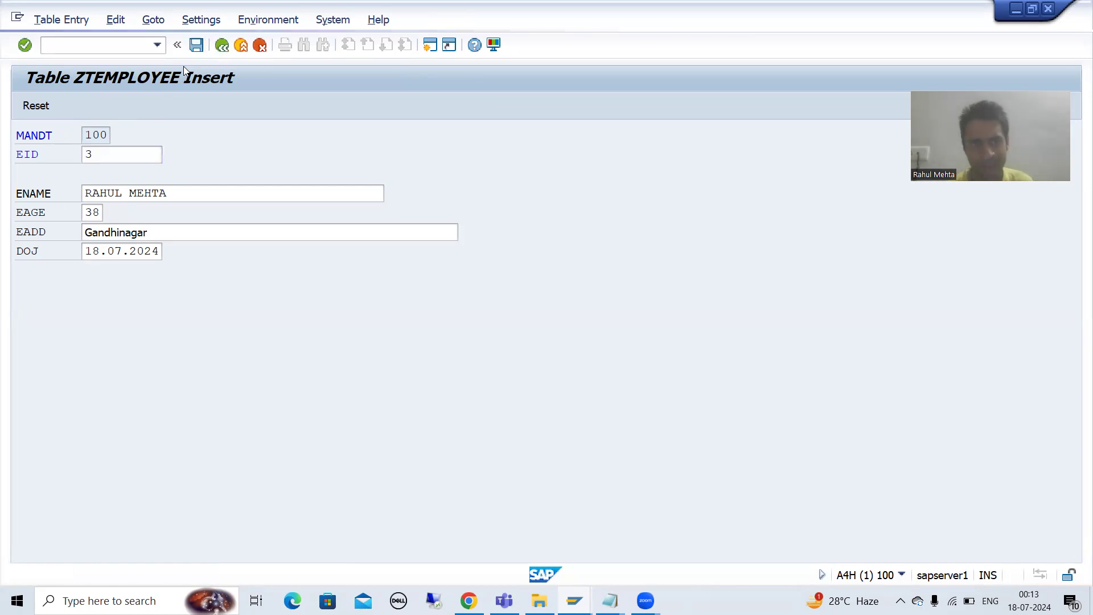
left_click(62, 107)
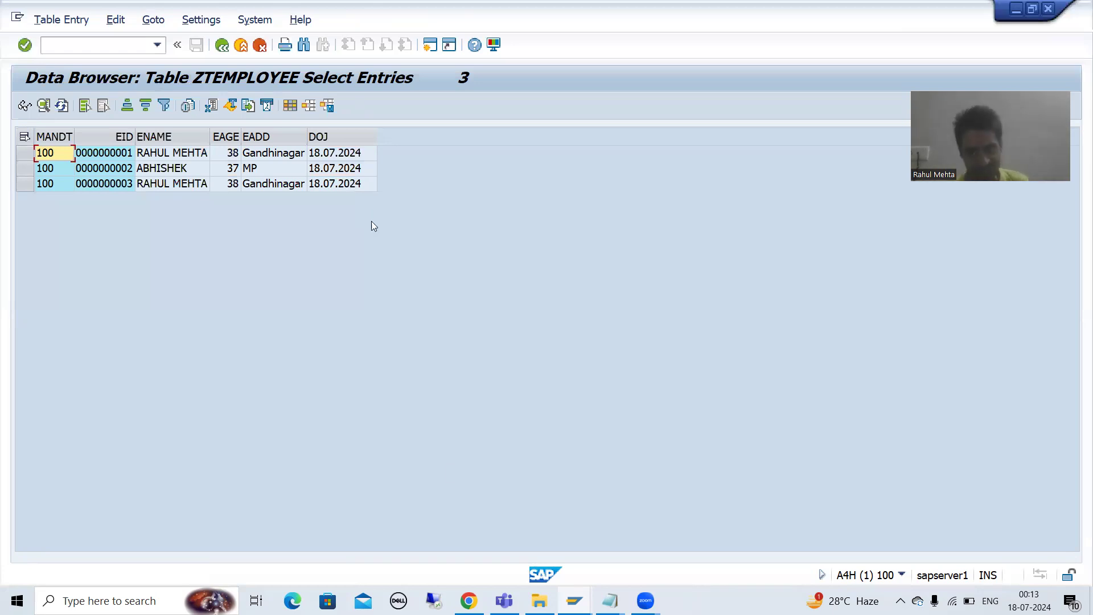
- Switch to the untitled Notepad note and review the topic line about changing database records using debugging
mouse_move(610, 601)
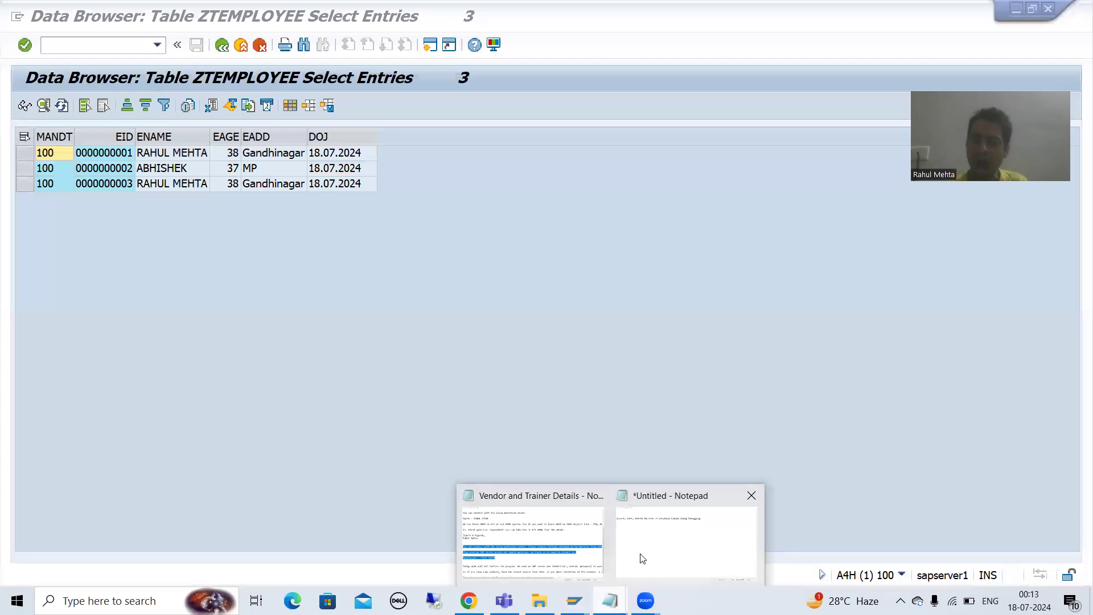
left_click(642, 558)
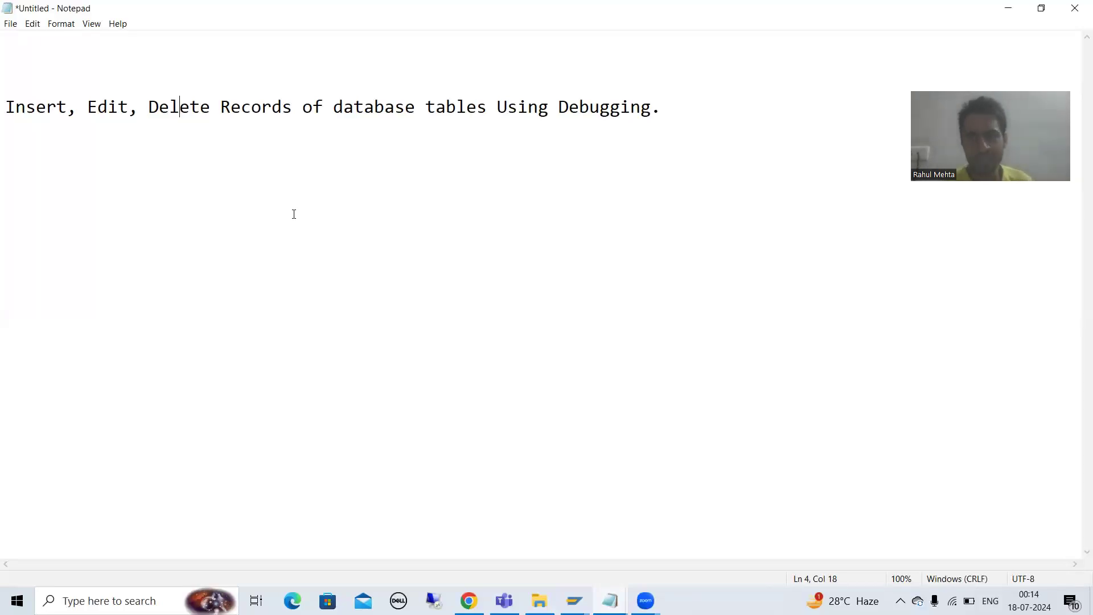
key("alt+Tab")
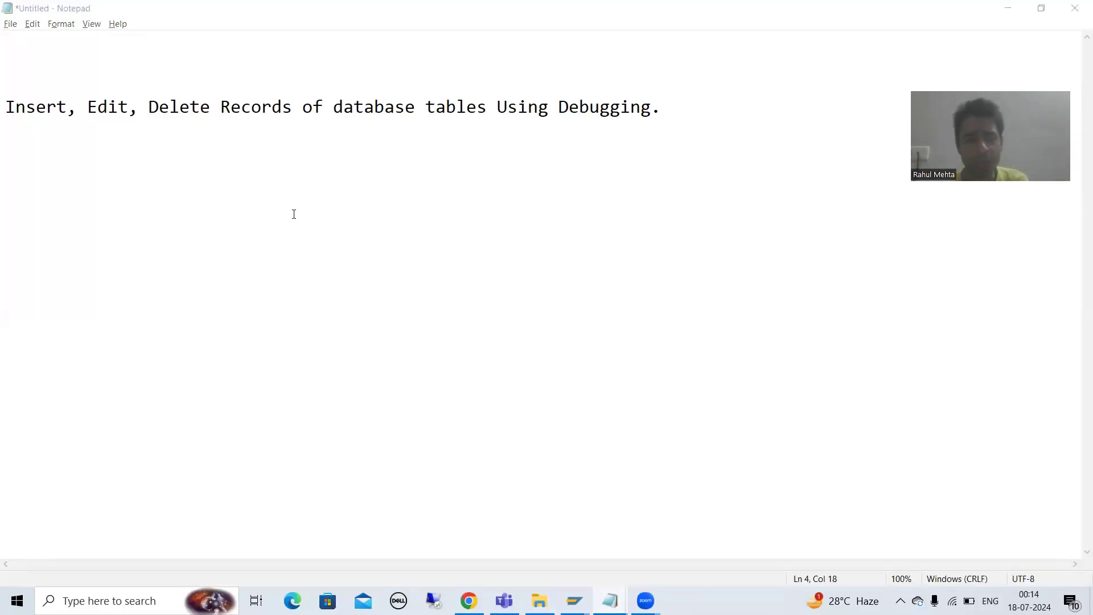